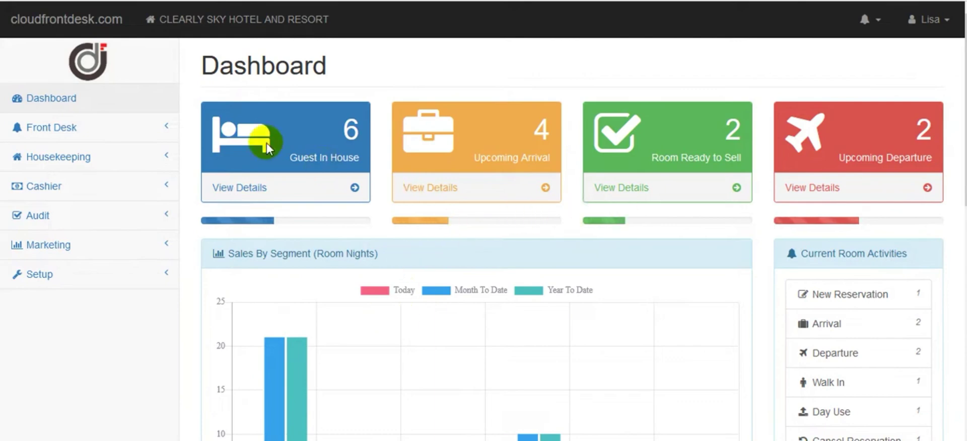
- Open the Night Audit page and review the expected arrivals on the closing sheets
left_click(56, 217)
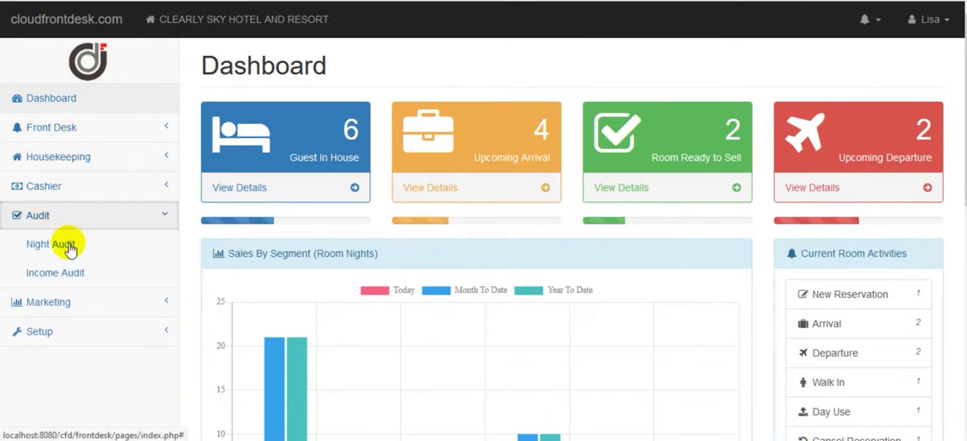
left_click(65, 246)
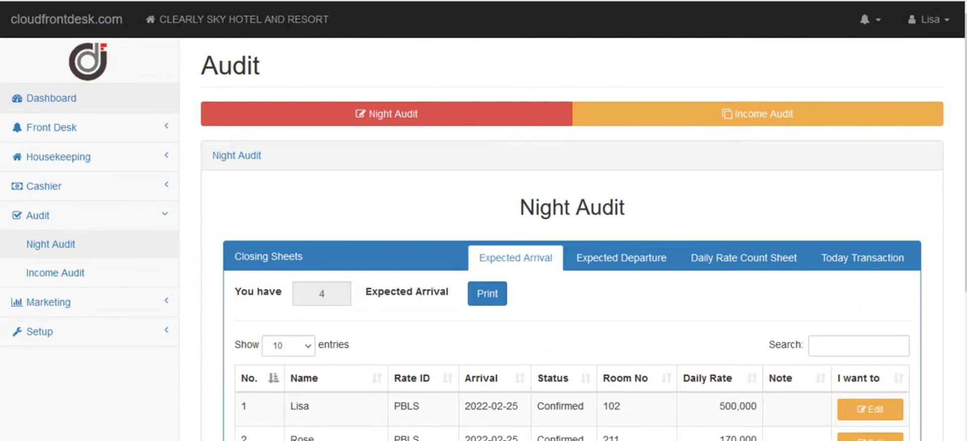
scroll(573, 252, "down", 1)
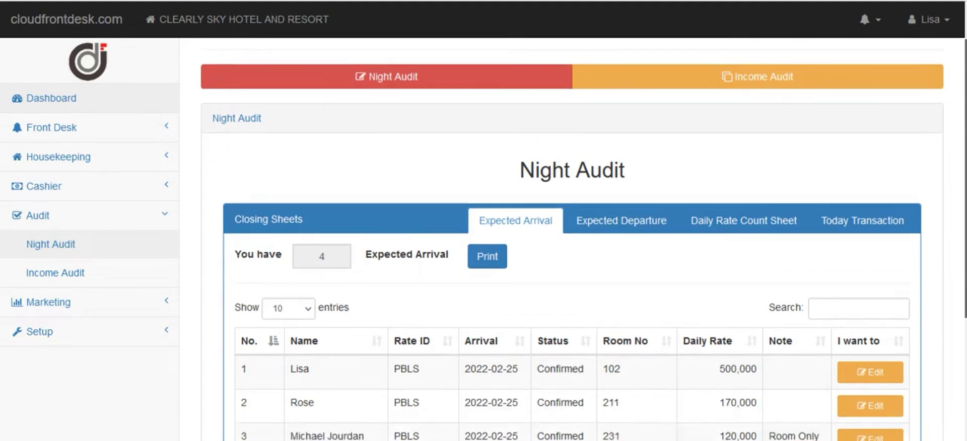
scroll(573, 252, "down", 3)
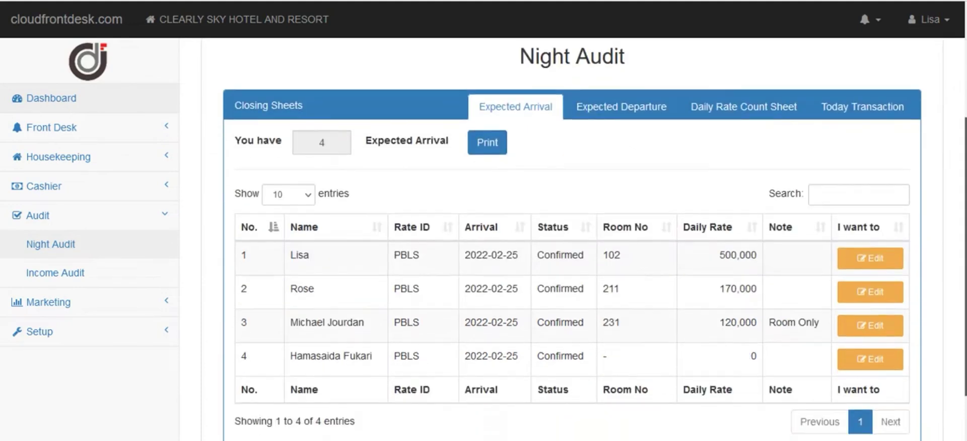
scroll(573, 252, "up", 2)
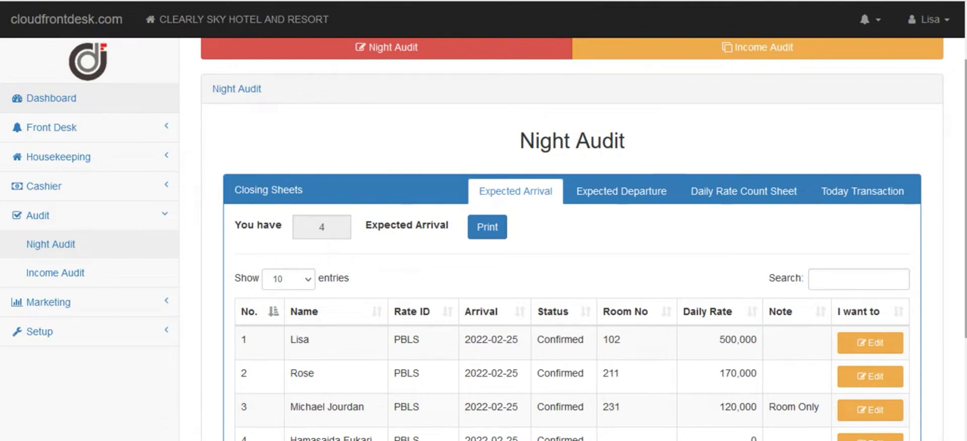
scroll(572, 239, "down", 2)
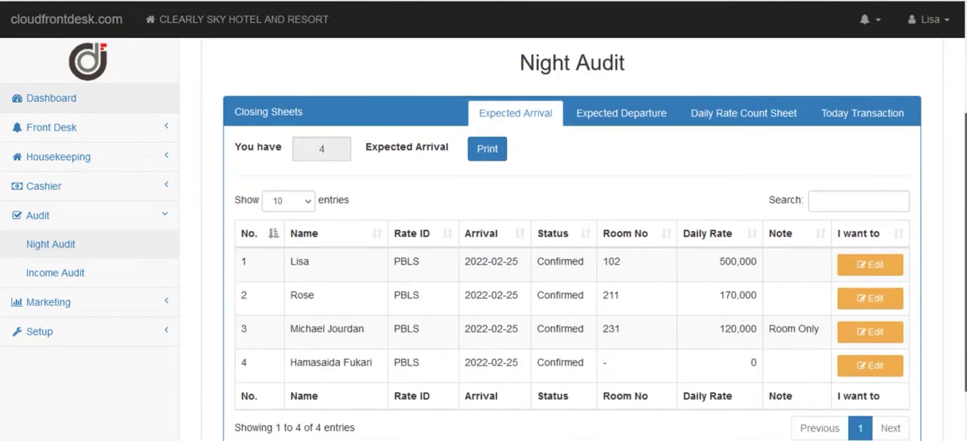
scroll(572, 239, "up", 2)
scroll(833, 202, "down", 1)
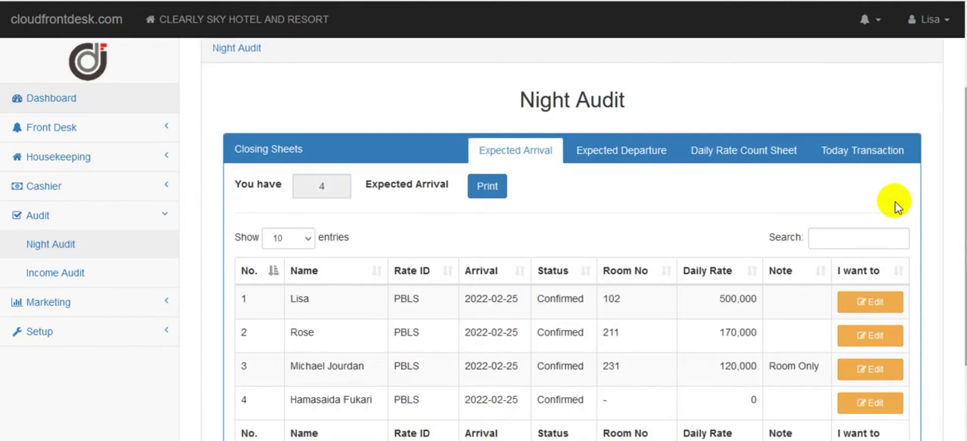
- Look through the Expected Arrival, Expected Departure and Daily Rate Count Sheet closing sheets
left_click(605, 151)
left_click(840, 151)
left_click(534, 154)
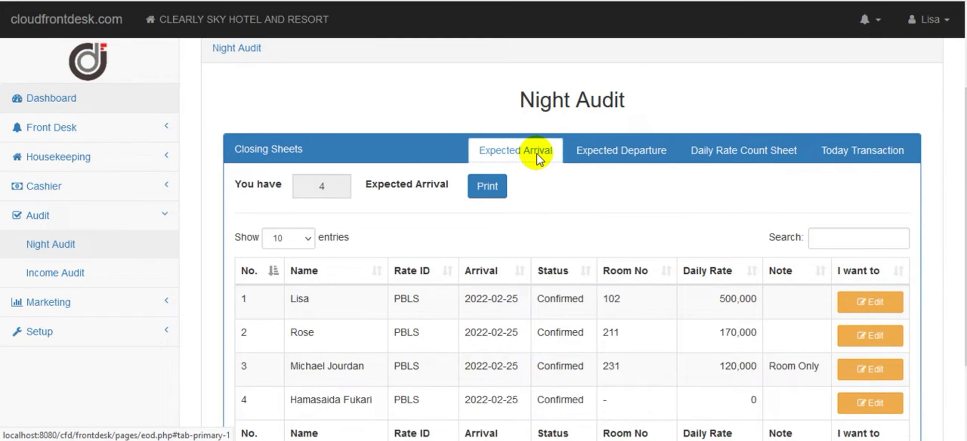
left_click(586, 154)
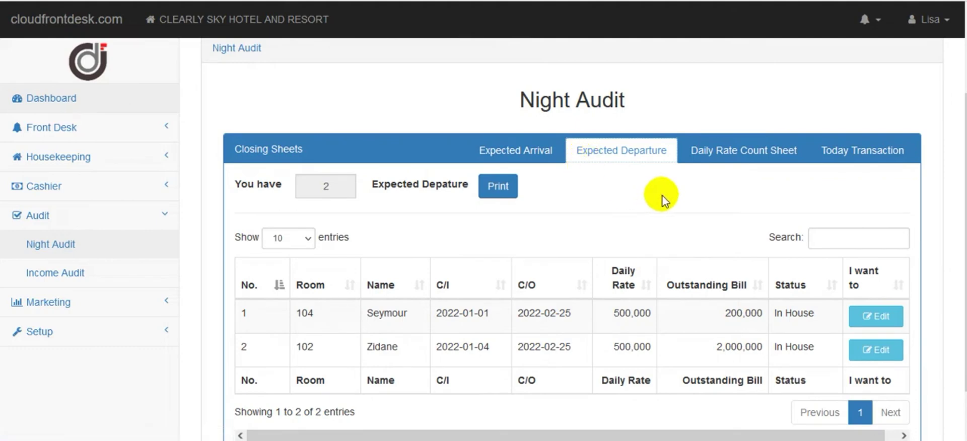
left_click(711, 158)
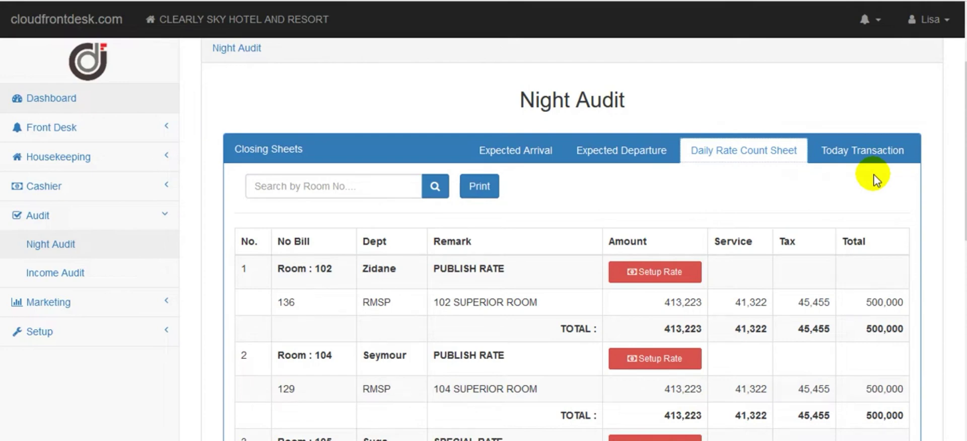
- Examine the Today Transaction sheet from the petty cash entries down to the revenue totals and night audit posting section
left_click(834, 157)
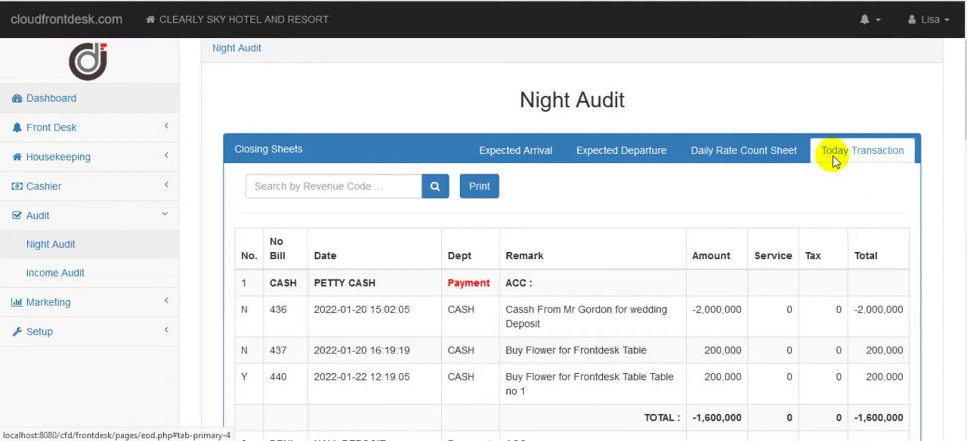
left_click_drag(964, 57, 963, 122)
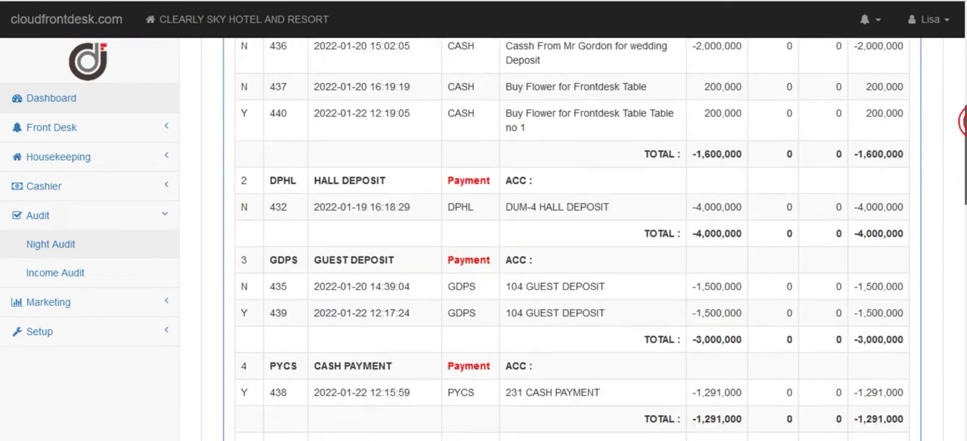
scroll(951, 244, "down", 15)
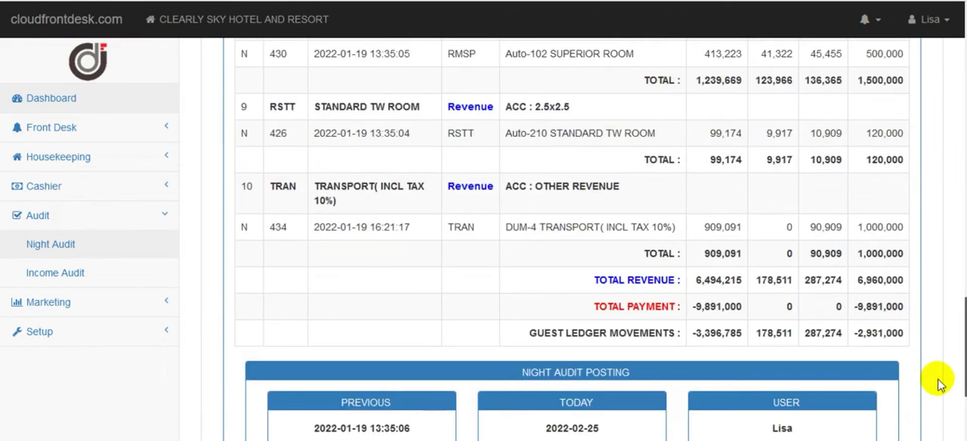
scroll(940, 385, "up", 15)
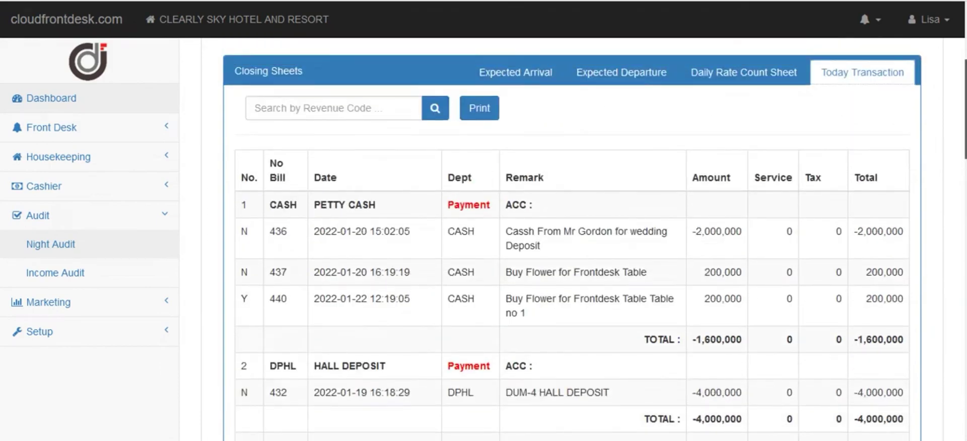
scroll(599, 240, "down", 10)
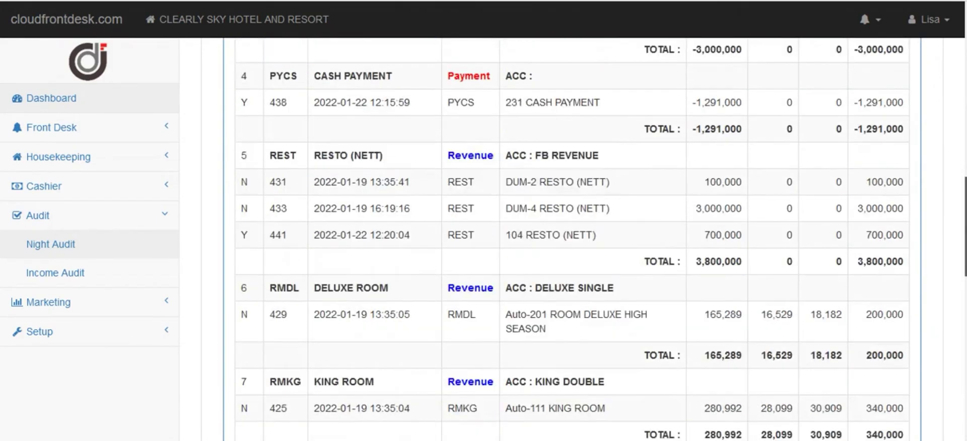
scroll(867, 181, "up", 10)
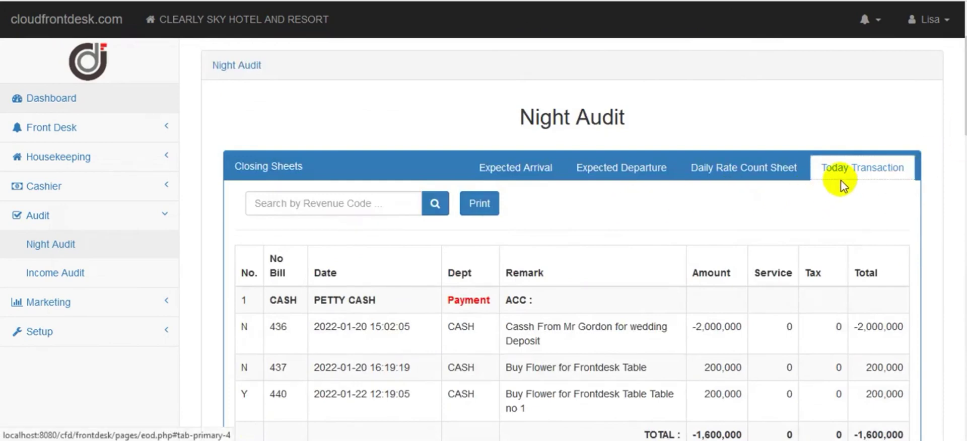
- From the expected arrivals, set the room 102 reservation's check-in date to 02/26/2022 and save it
left_click(499, 169)
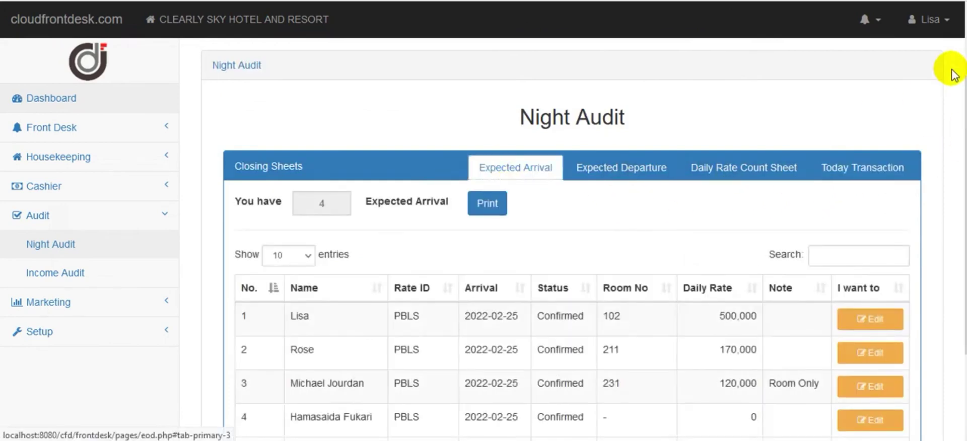
scroll(954, 75, "down", 1)
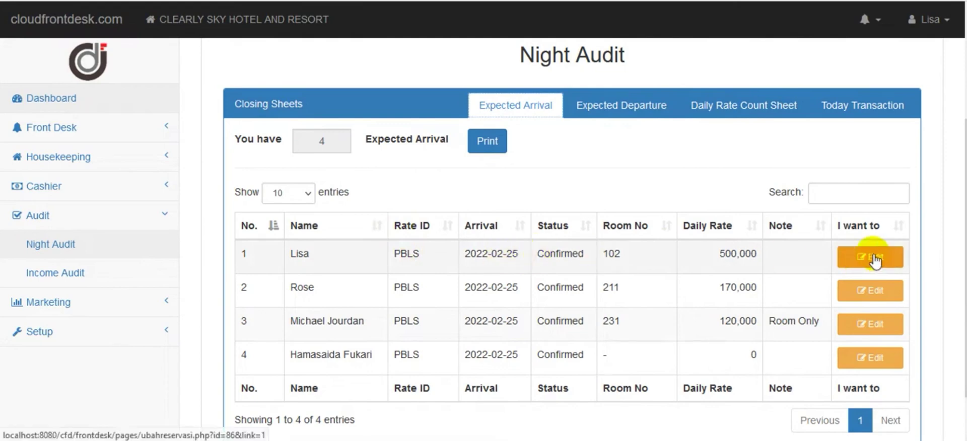
left_click(874, 258)
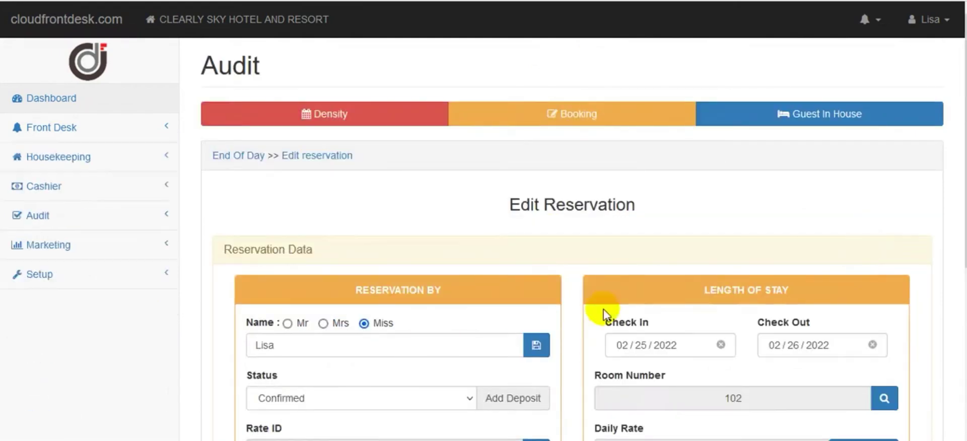
scroll(701, 277, "down", 2)
left_click(640, 265)
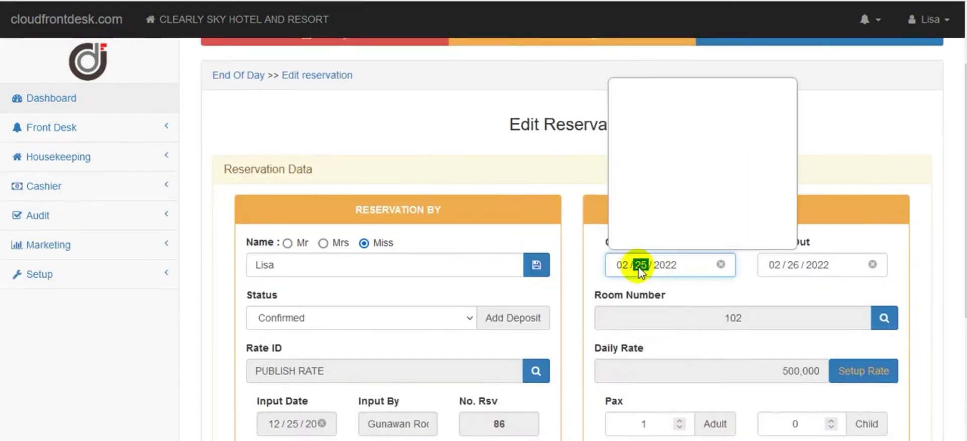
left_click(771, 198)
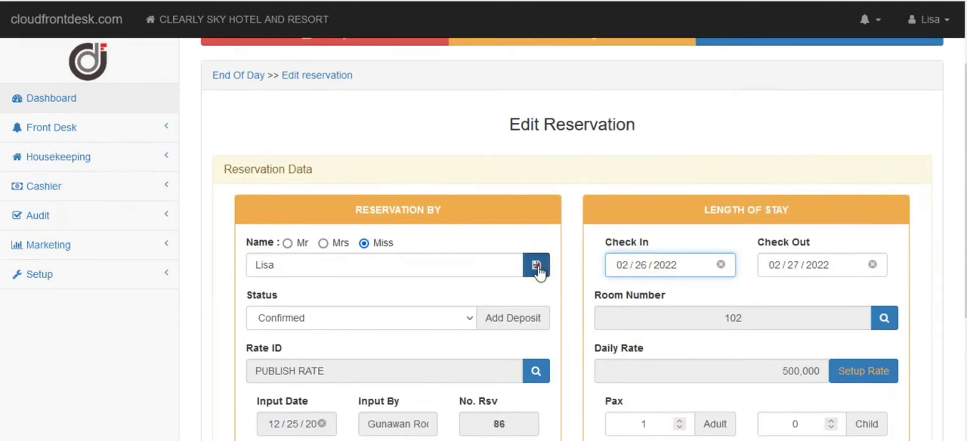
left_click(537, 266)
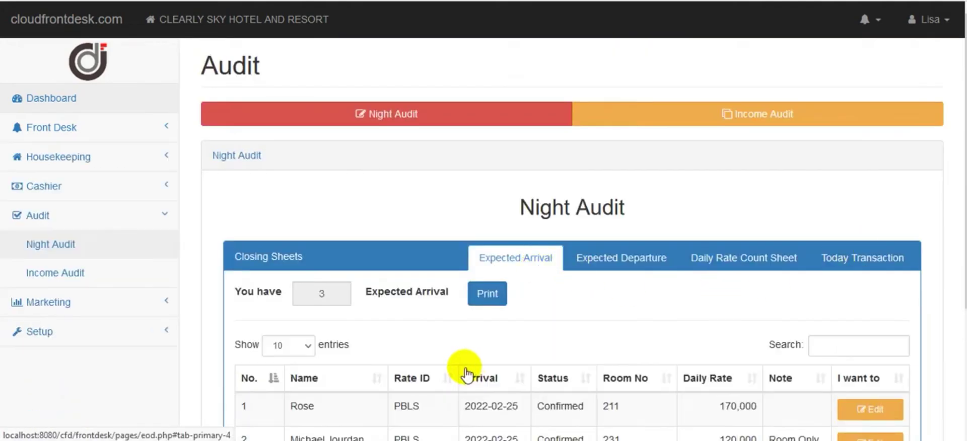
- Move the check-in date of the room 211 expected arrival to 02/26/2022 and save the reservation
scroll(542, 262, "down", 2)
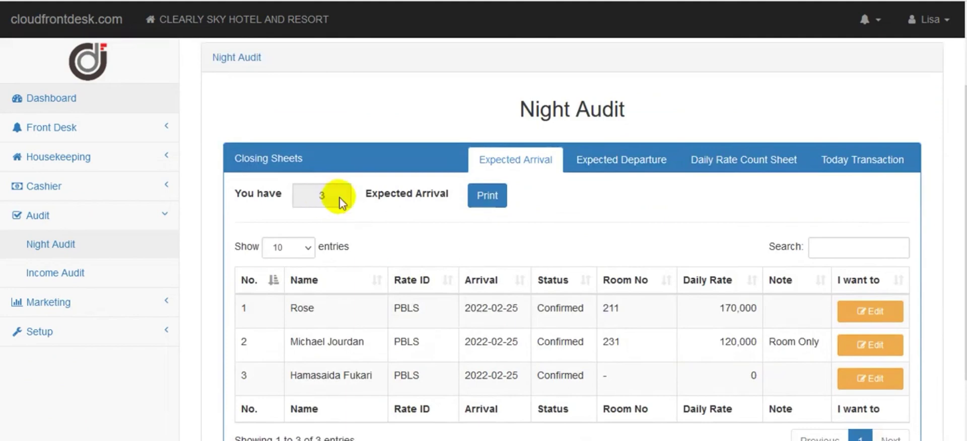
left_click(892, 314)
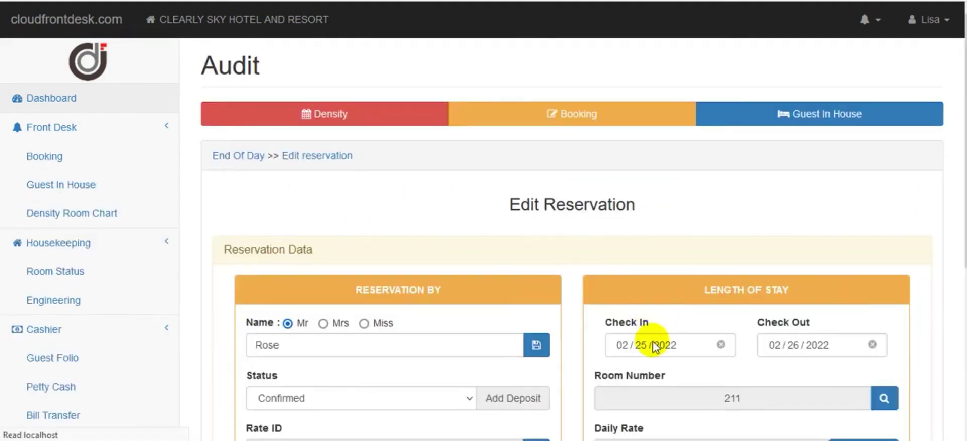
left_click(640, 345)
left_click(771, 276)
left_click(536, 346)
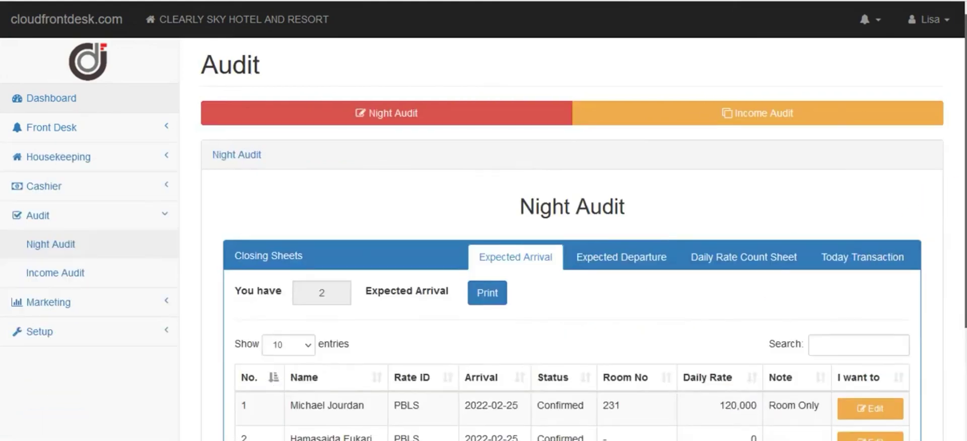
- Edit the expected arrival for room 231 so that check-in is 02/26/2022, and save the reservation
scroll(876, 267, "down", 3)
left_click(869, 278)
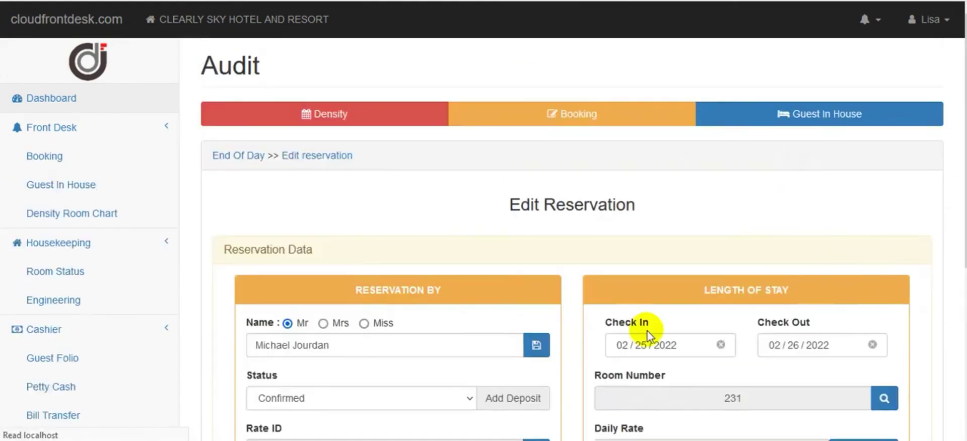
left_click(641, 344)
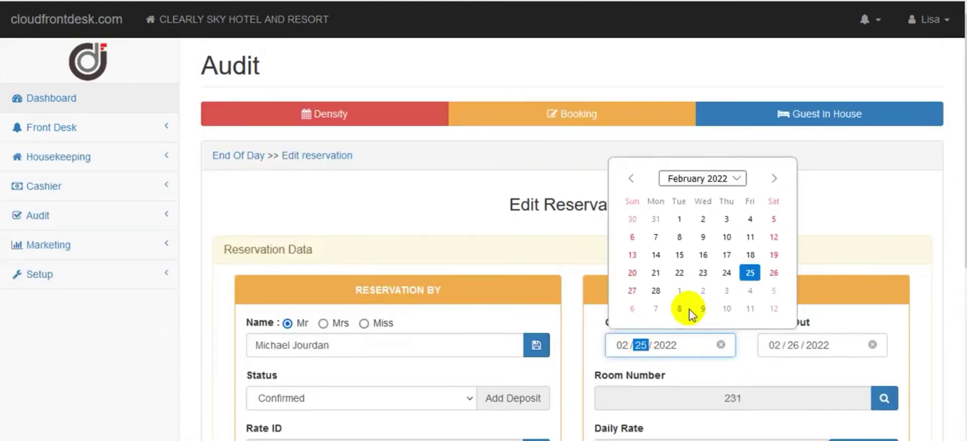
left_click(773, 273)
left_click(539, 351)
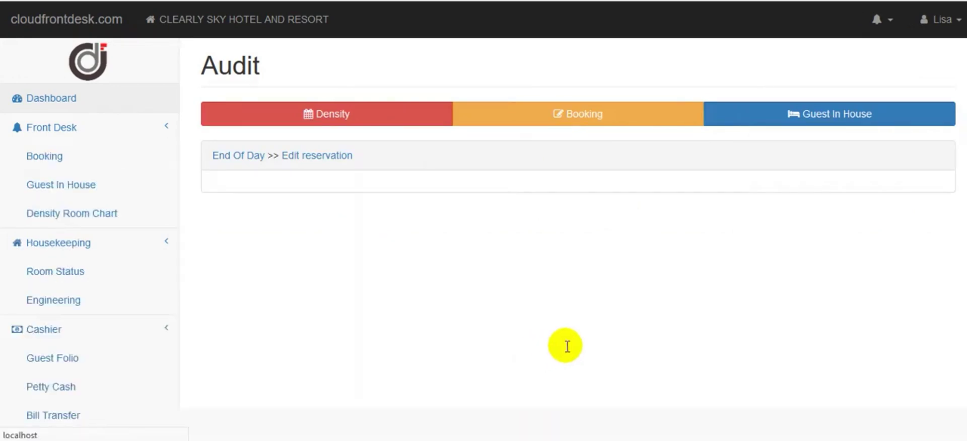
- Change the check-in date of the expected arrival without an assigned room to 02/26/2022 and save the reservation
scroll(663, 335, "down", 2)
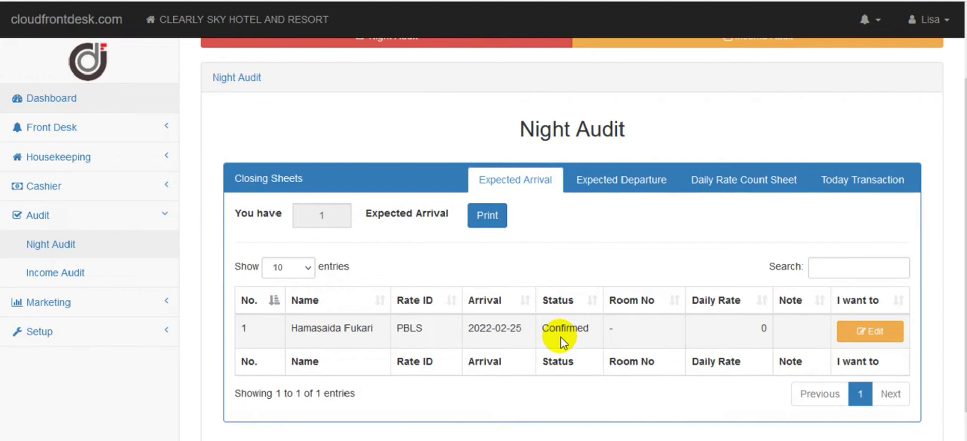
left_click(882, 333)
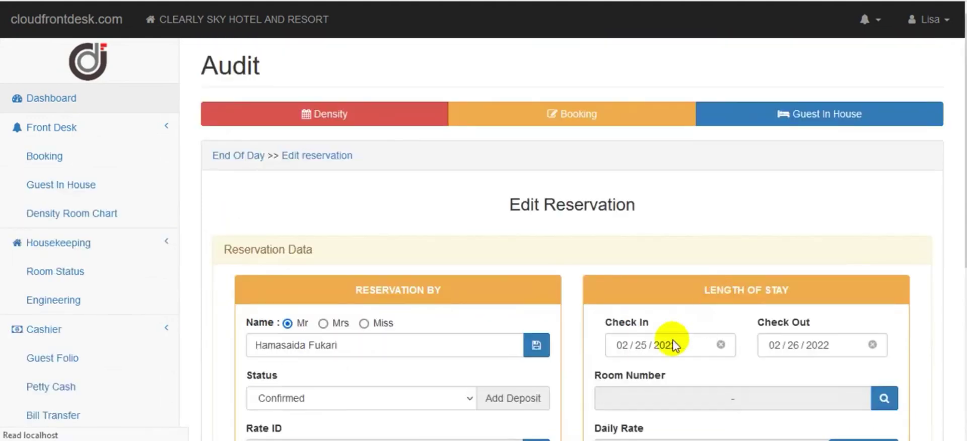
left_click(666, 345)
left_click(733, 275)
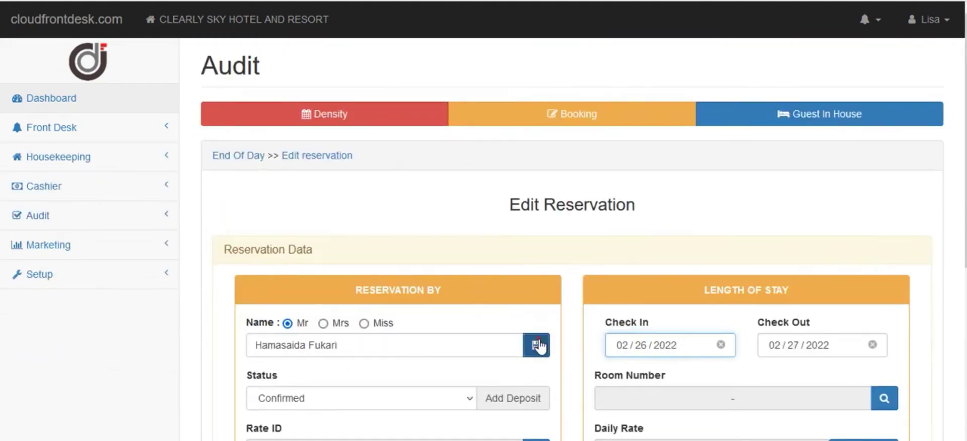
left_click(537, 344)
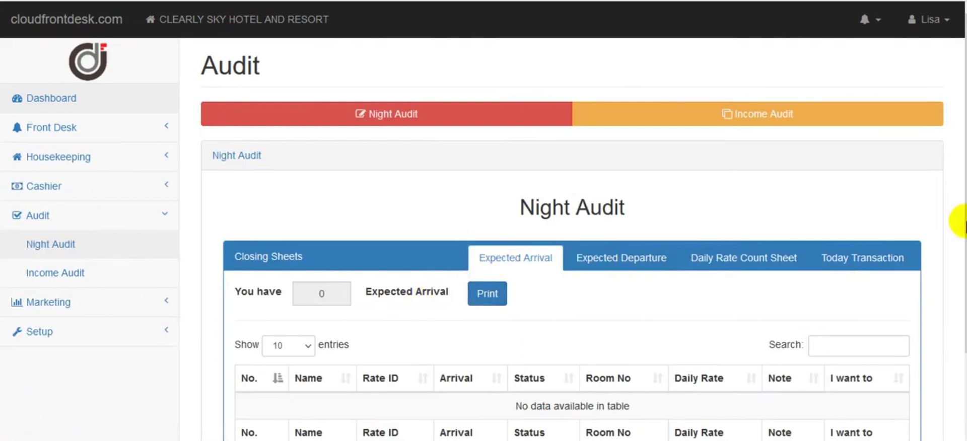
- Switch to the Expected Departure sheet and review the guests due to check out
scroll(953, 220, "down", 2)
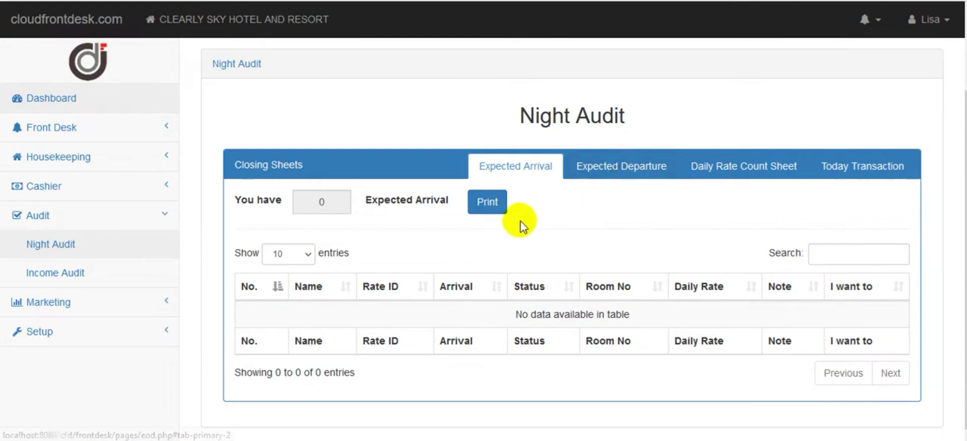
left_click(609, 171)
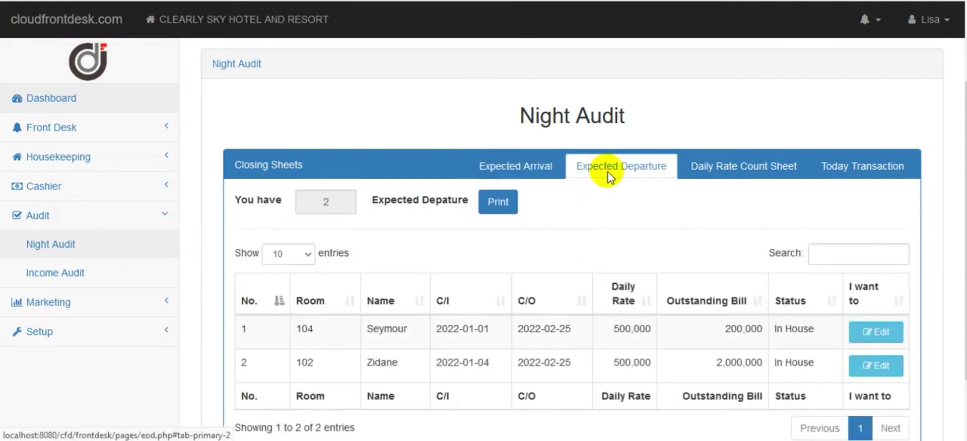
left_click_drag(961, 173, 961, 236)
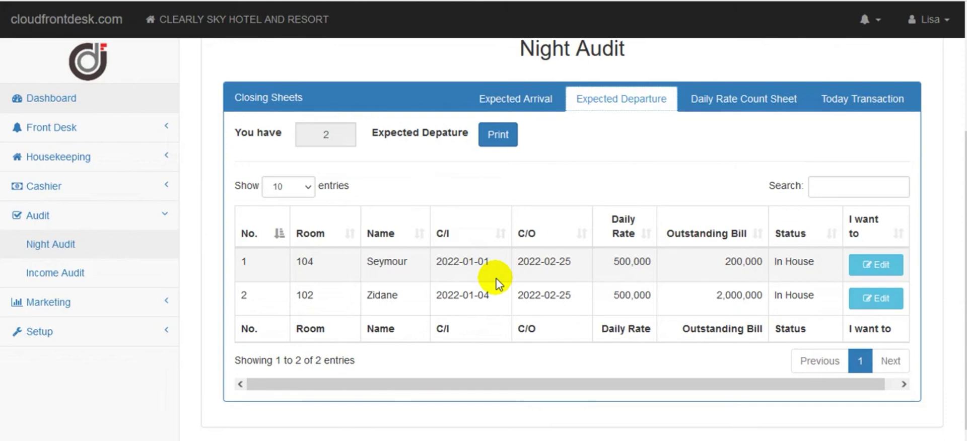
- Extend the stay of the expected departure in room 104 to a new check-out date of 02/26/2022 and confirm
left_click(877, 265)
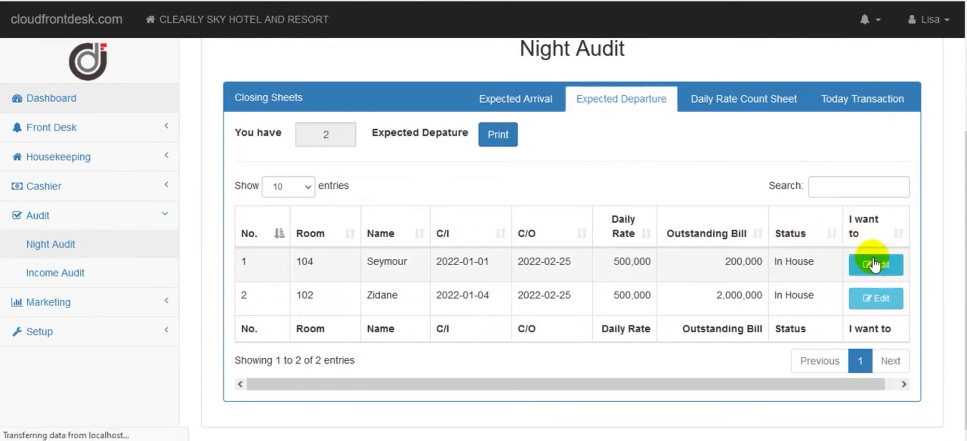
left_click(819, 386)
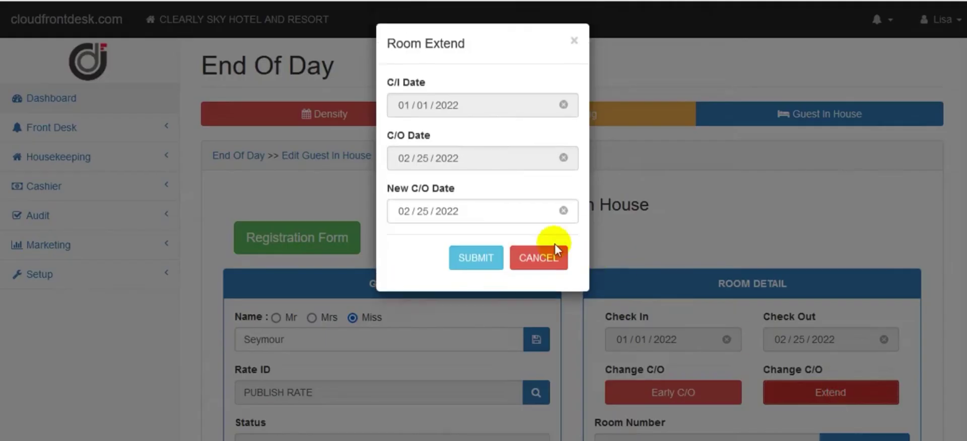
left_click(423, 211)
left_click(554, 341)
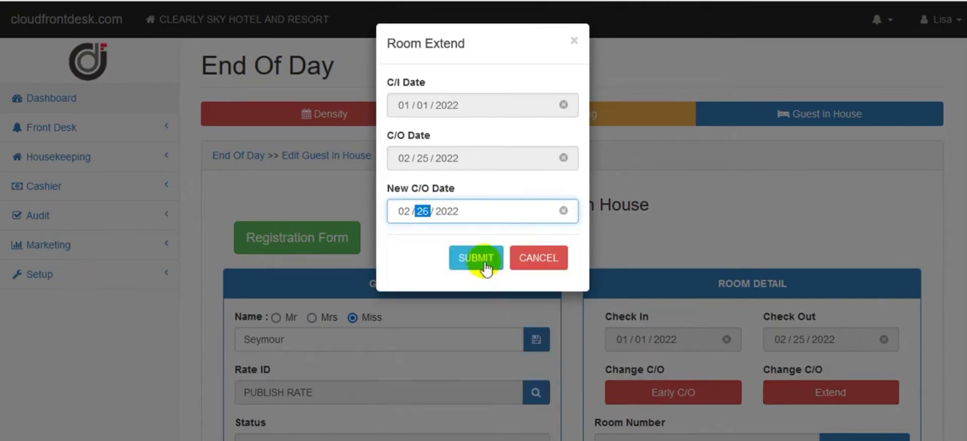
left_click(487, 259)
left_click(506, 142)
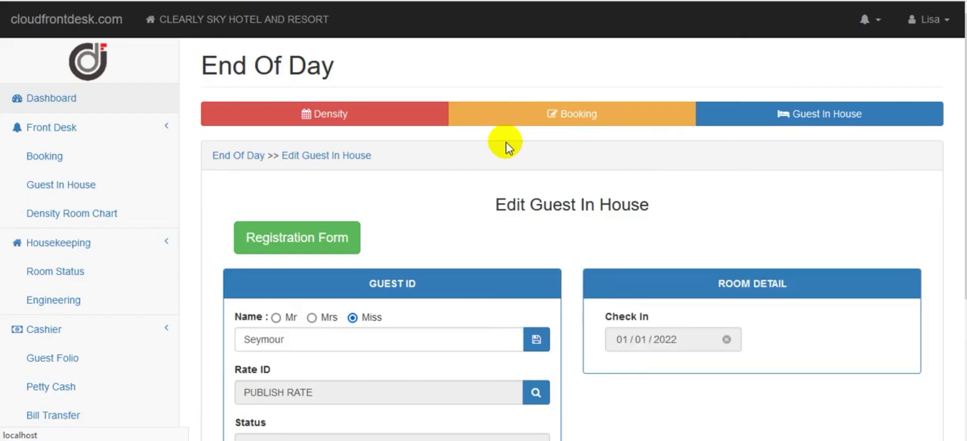
- Extend the room 102 guest's stay from the Expected Departure sheet, with new check-out date 02/26/2022, and confirm the extension
left_click(233, 160)
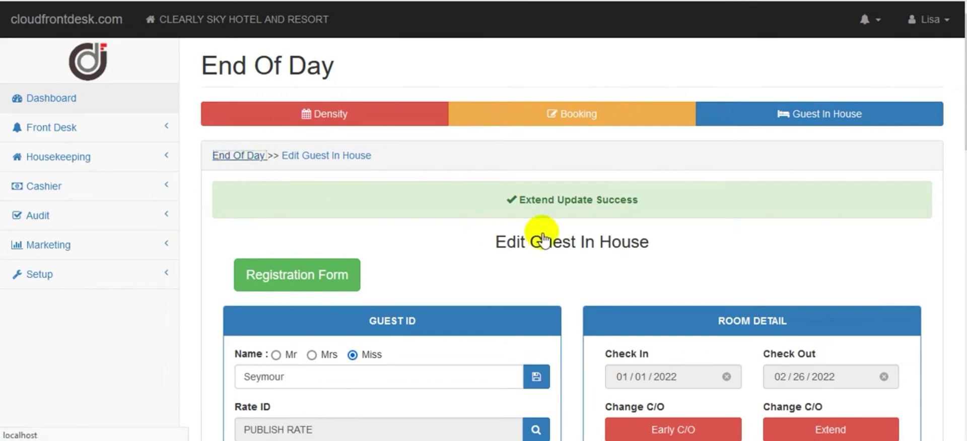
left_click(632, 257)
scroll(755, 282, "down", 3)
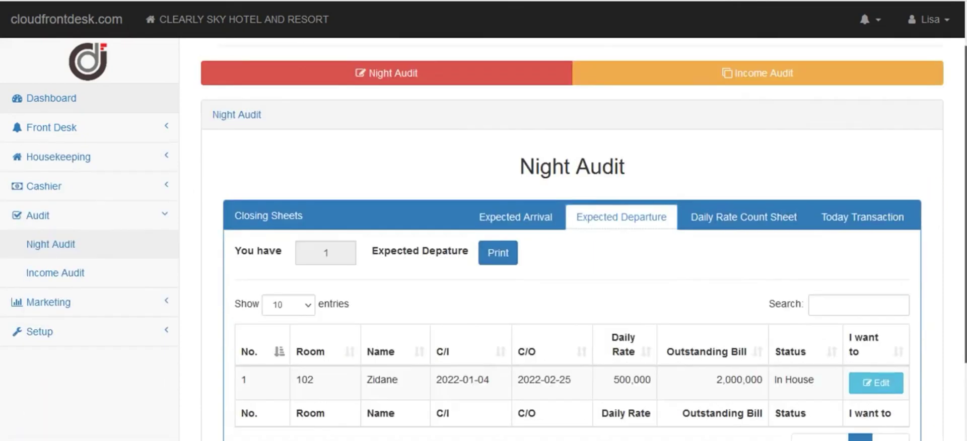
left_click(880, 301)
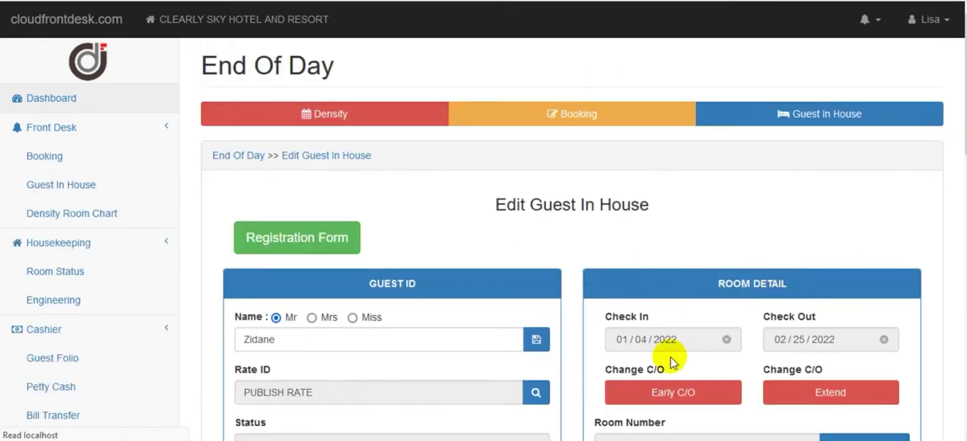
left_click(796, 396)
left_click(426, 211)
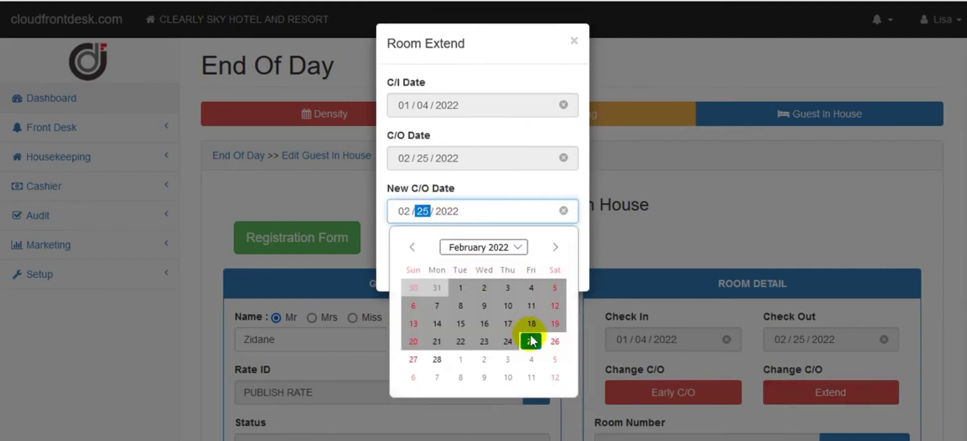
left_click(531, 277)
left_click(478, 267)
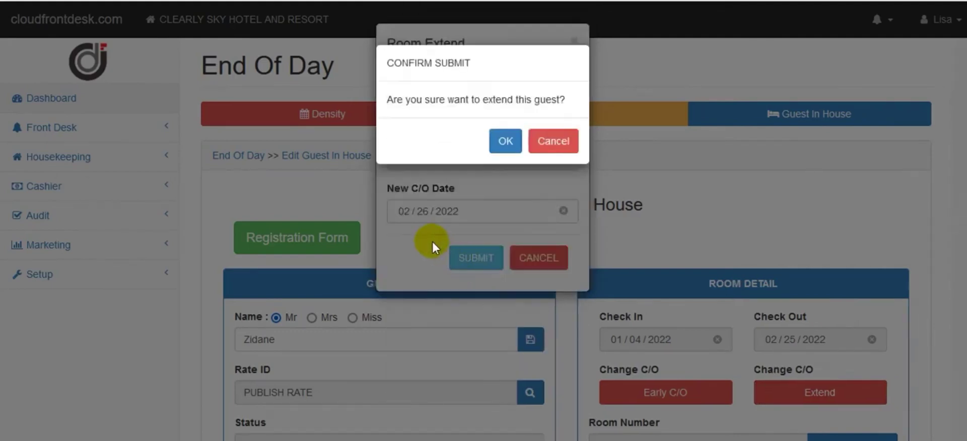
left_click(501, 138)
- Return to the end-of-day closing sheets and check Expected Arrival and Expected Departure for remaining entries
left_click(247, 156)
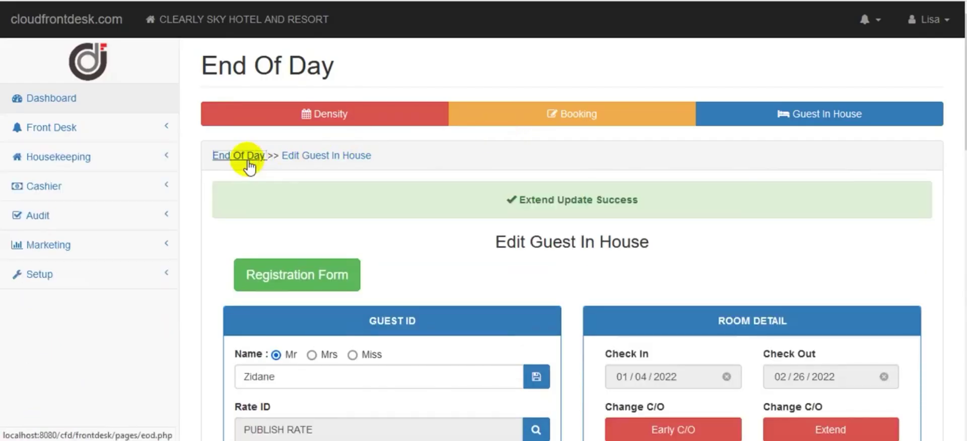
scroll(573, 302, "down", 2)
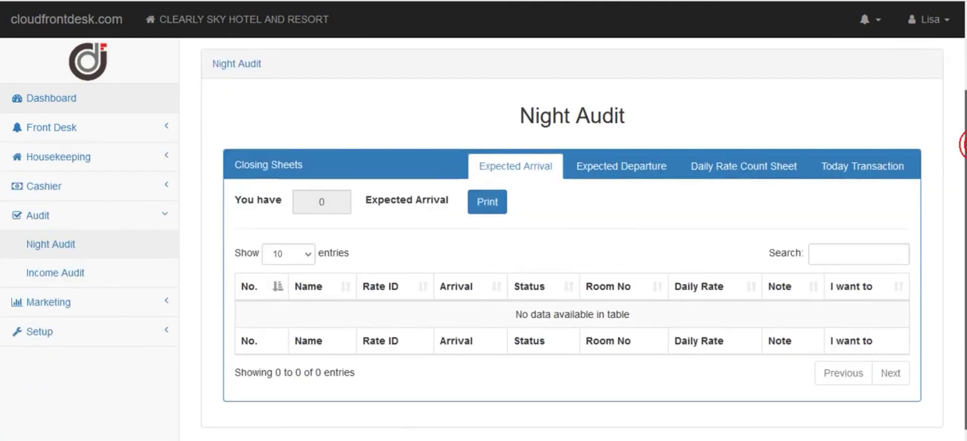
left_click(604, 168)
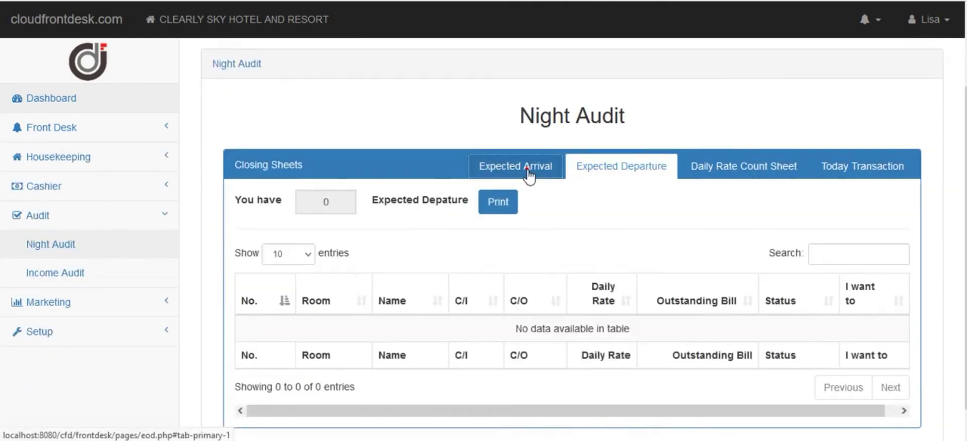
left_click(529, 171)
left_click(601, 170)
left_click(533, 166)
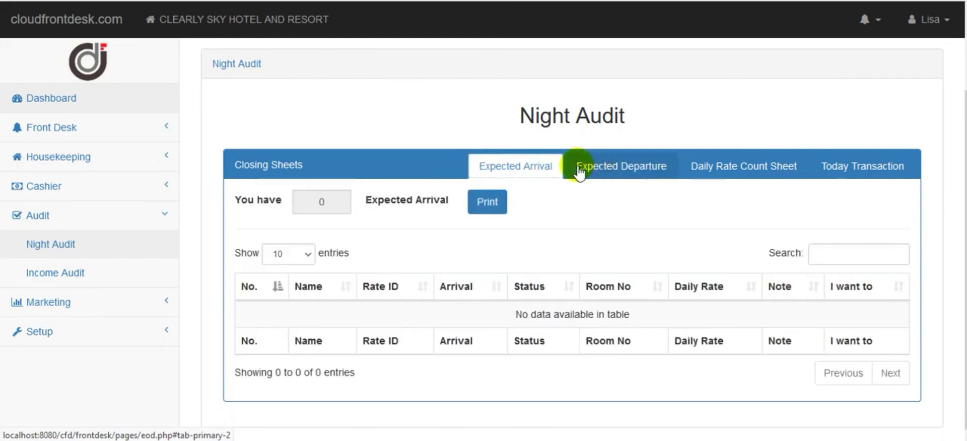
left_click(614, 166)
- Review the Today Transaction sheet down to the Night Audit Posting section
left_click(882, 171)
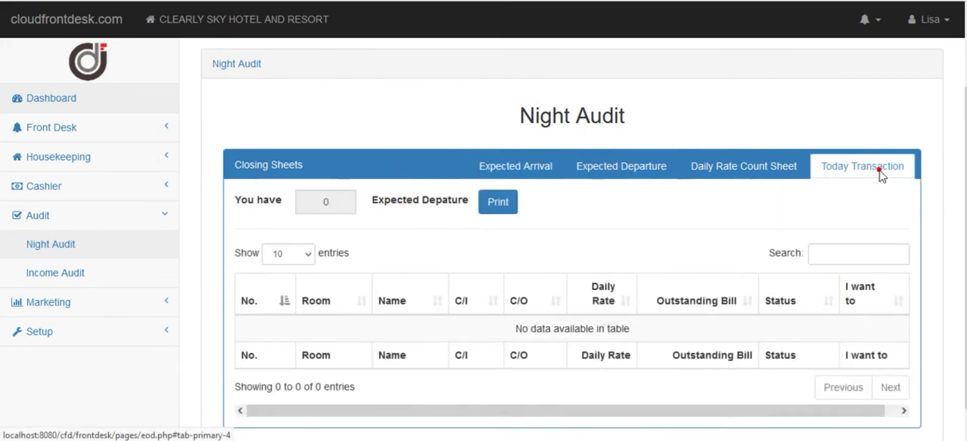
scroll(572, 242, "down", 10)
scroll(572, 302, "down", 5)
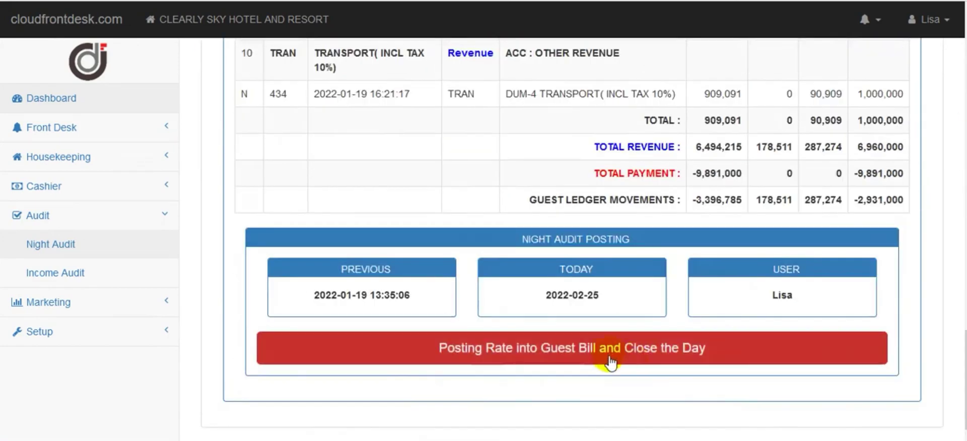
scroll(604, 418, "up", 15)
scroll(727, 119, "up", 2)
- Recheck the arrival and departure sheets, then examine the Daily Rate Count Sheet's room rates on screen and in its printable version
left_click(503, 123)
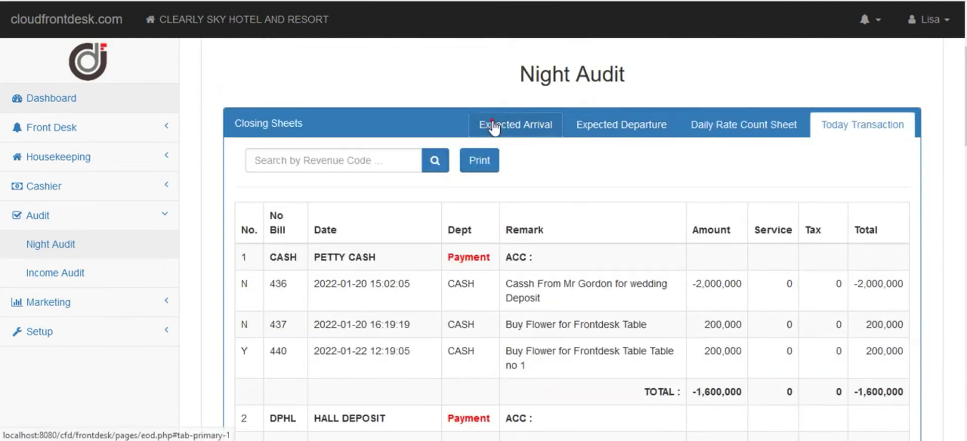
left_click(632, 172)
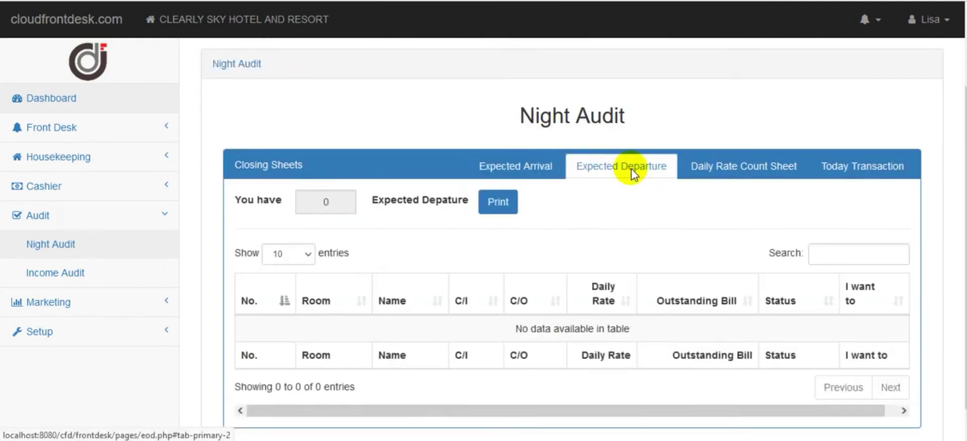
left_click(705, 172)
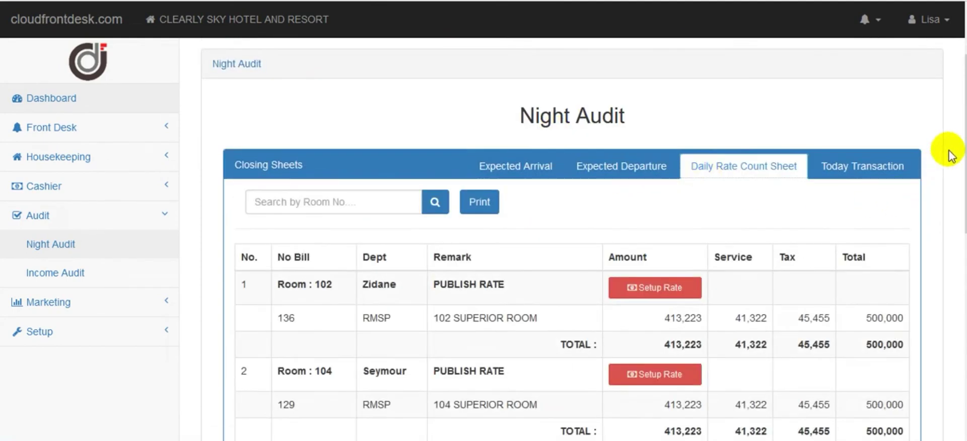
scroll(956, 242, "down", 10)
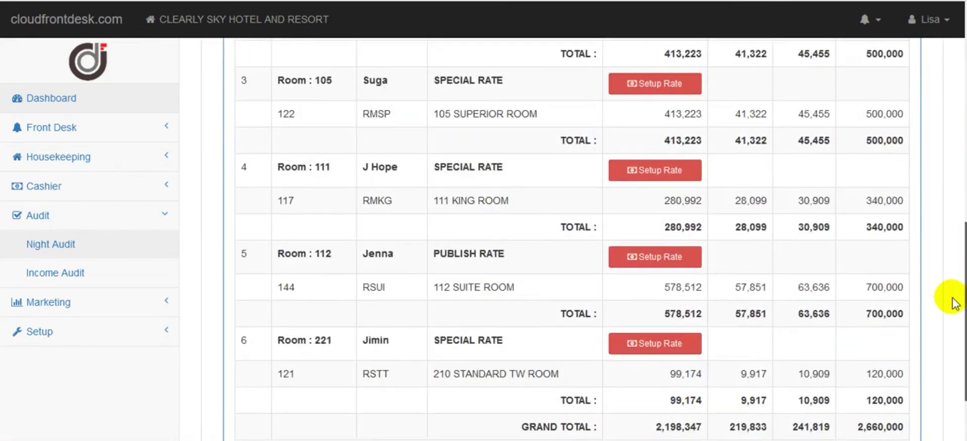
scroll(952, 350, "up", 10)
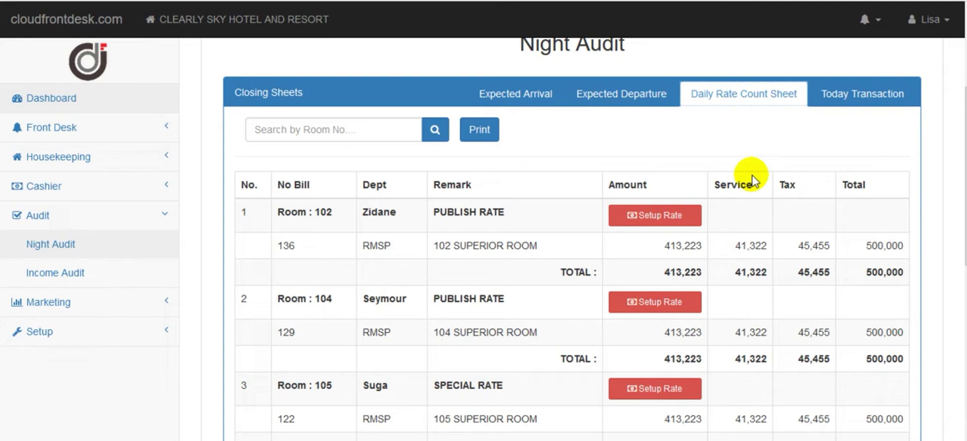
left_click_drag(964, 180, 964, 333)
scroll(952, 391, "up", 10)
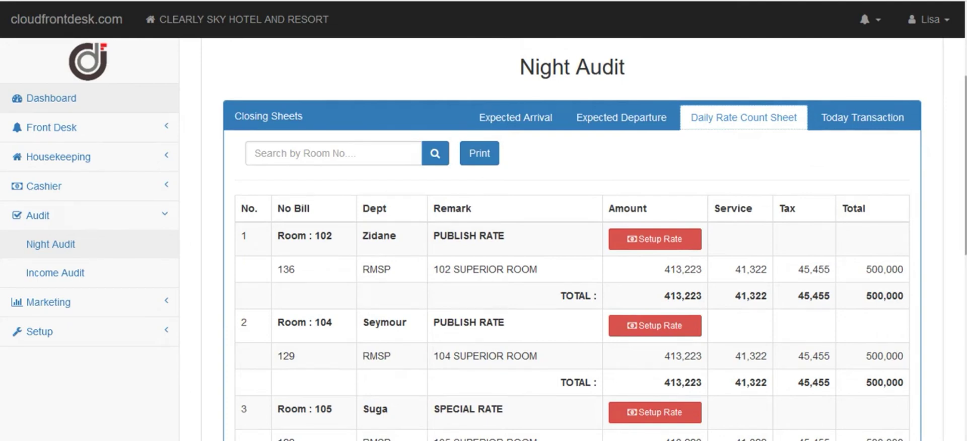
scroll(956, 320, "down", 7)
scroll(956, 320, "up", 6)
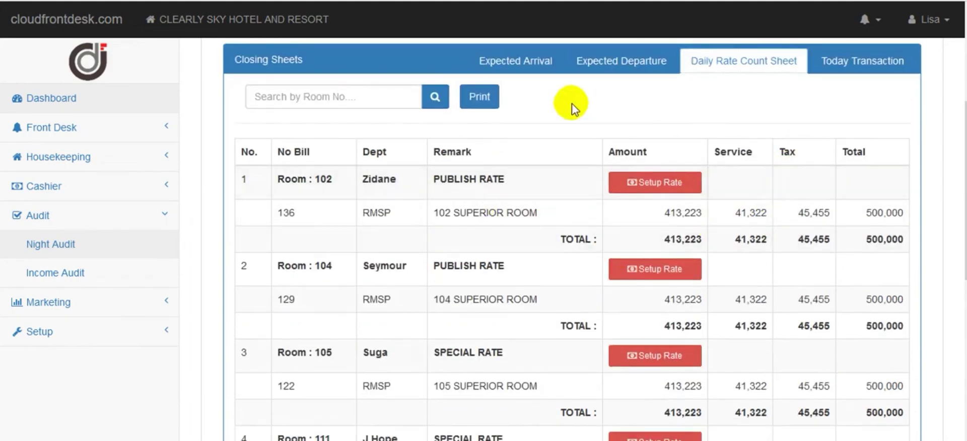
left_click(481, 101)
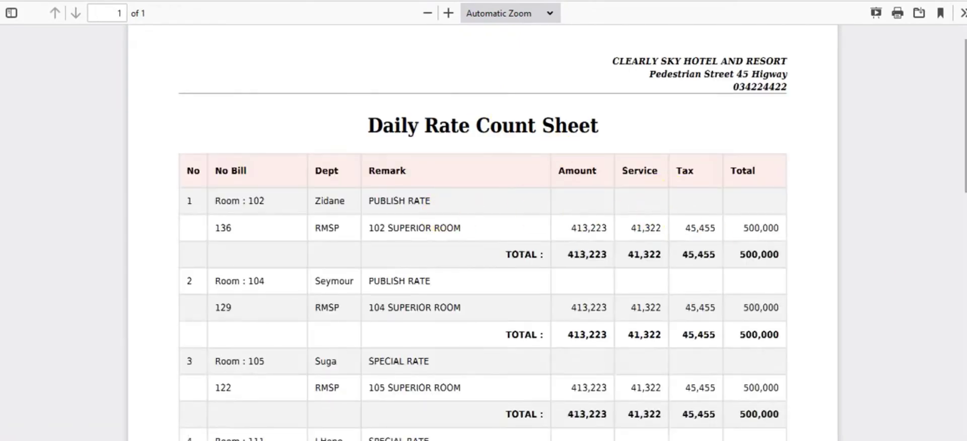
mouse_move(963, 141)
left_mouse_down()
mouse_move(964, 327)
mouse_move(957, 150)
left_mouse_up()
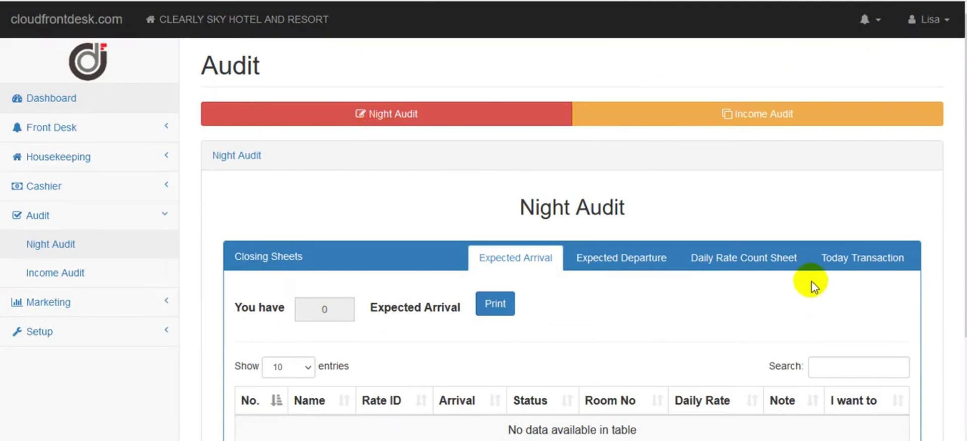
- Open the rate setup for room 105 from the Daily Rate Count Sheet and reset its rate detail
left_click(760, 256)
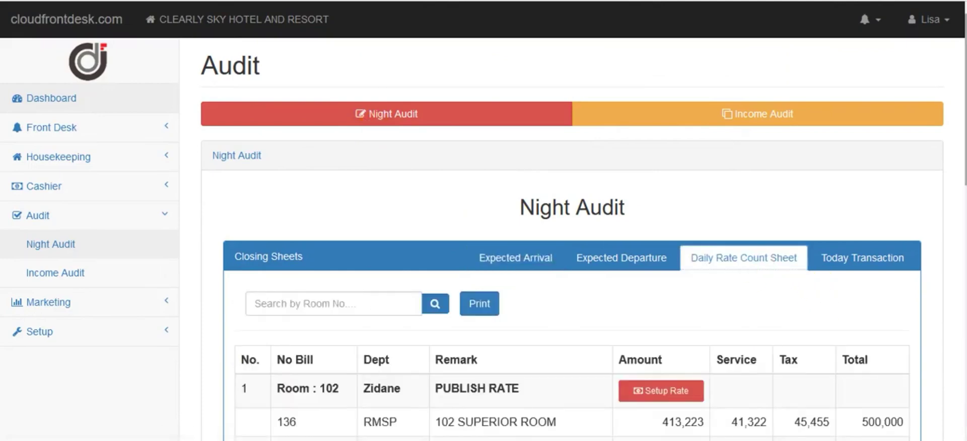
scroll(573, 238, "down", 6)
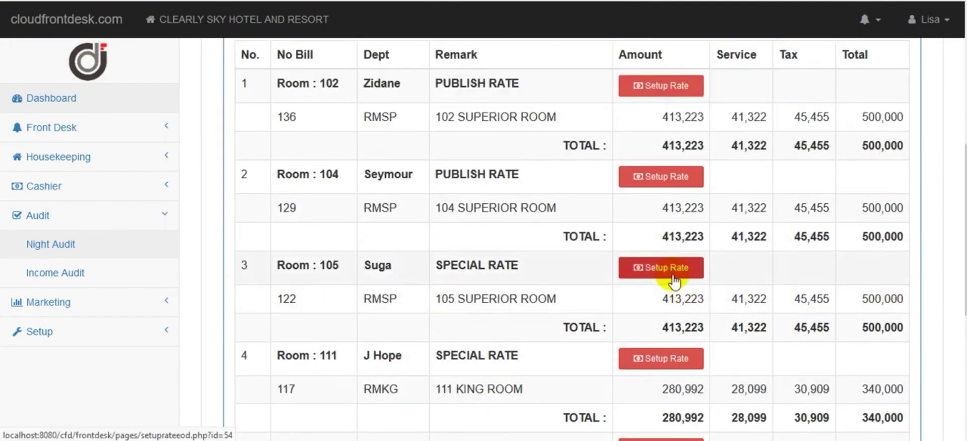
left_click(674, 281)
scroll(701, 348, "down", 3)
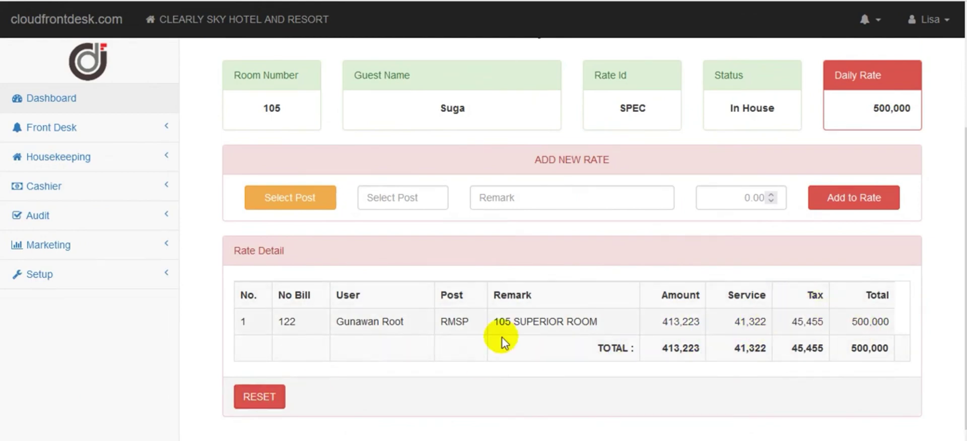
left_click(271, 401)
left_click(555, 243)
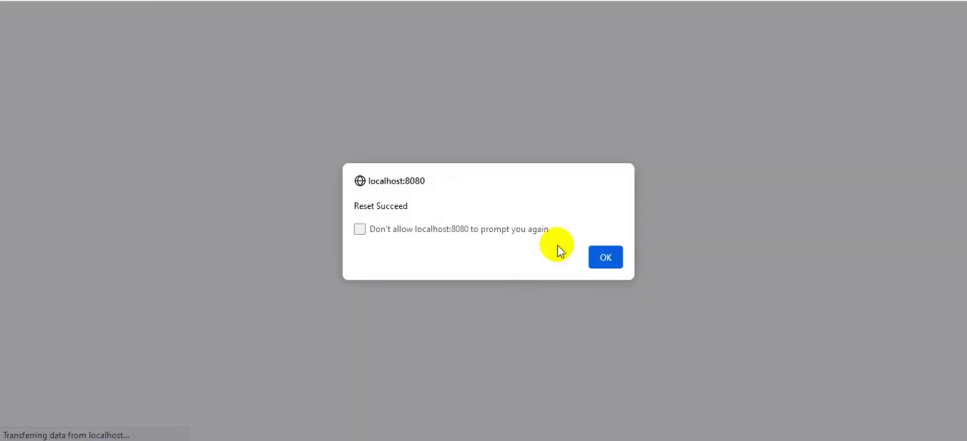
left_click(607, 258)
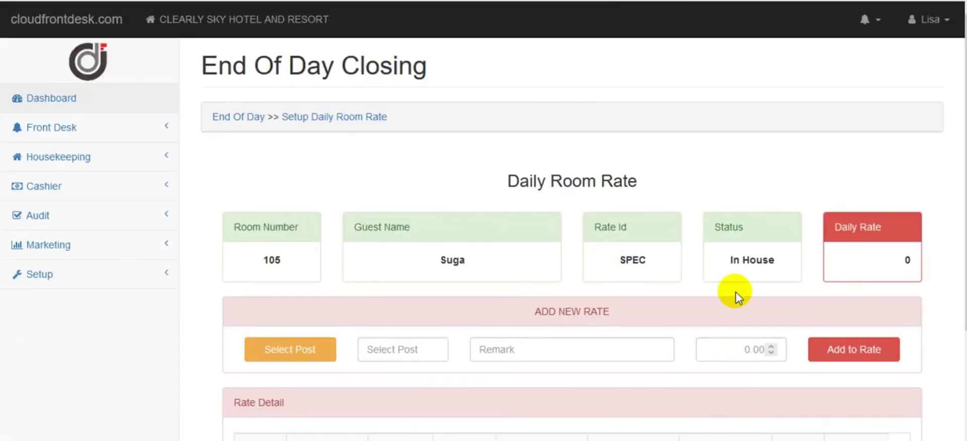
- Add a new RMSP Superior Room rate of 600000 to room 105 and confirm the addition
scroll(574, 252, "down", 3)
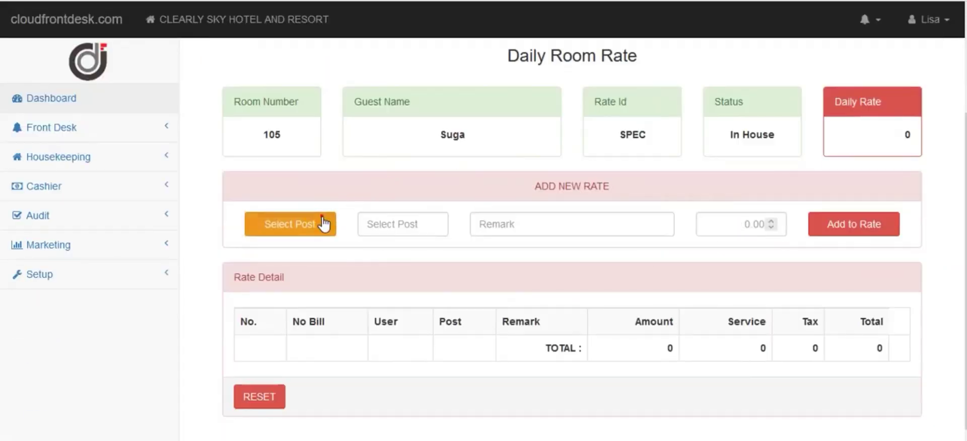
left_click(323, 222)
left_click(642, 251)
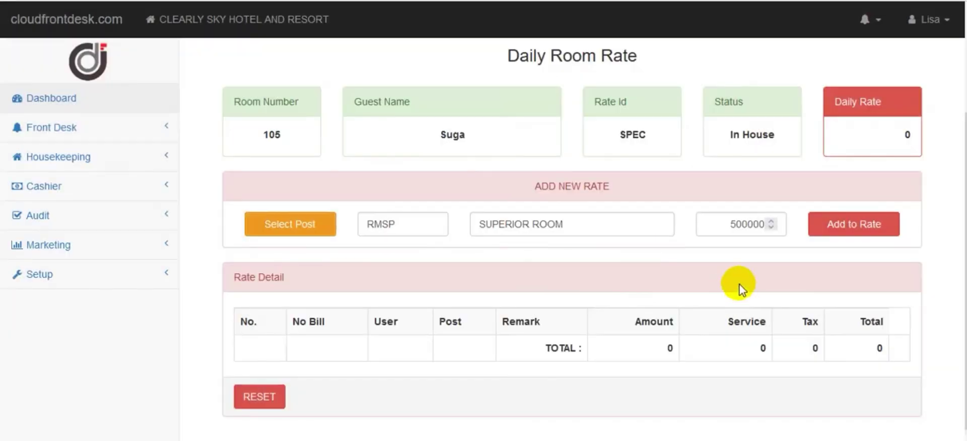
left_click(742, 224)
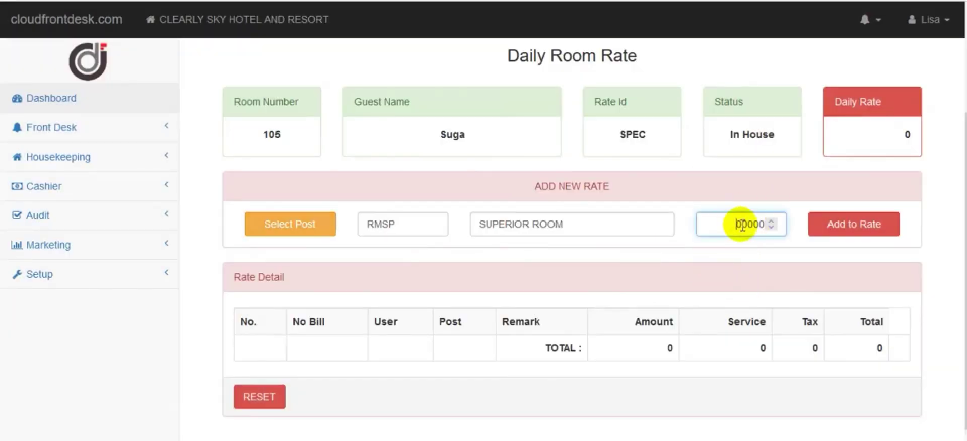
type("6")
left_click(831, 222)
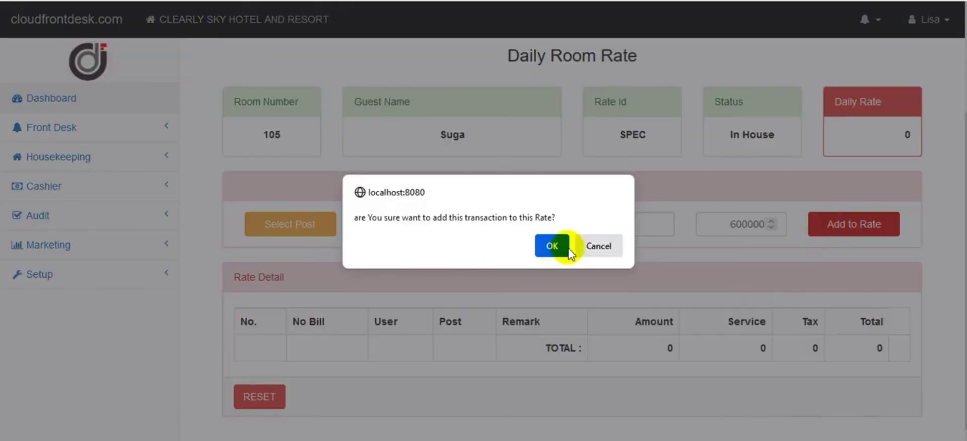
left_click(552, 243)
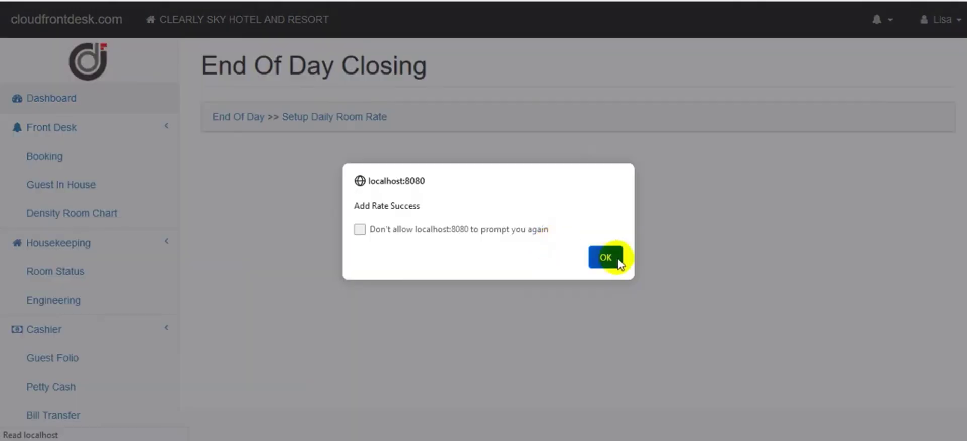
left_click(616, 259)
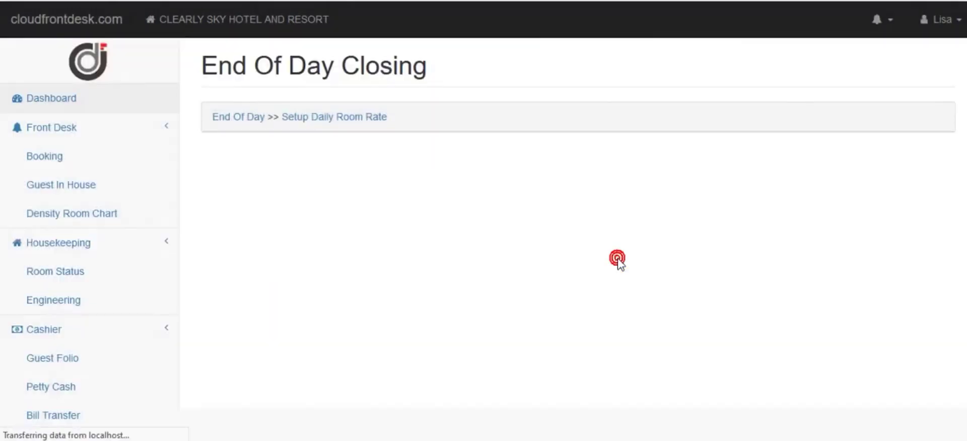
- Check room 105's rate detail and return to the Daily Rate Count Sheet of the night audit
scroll(964, 309, "down", 2)
scroll(963, 308, "down", 1)
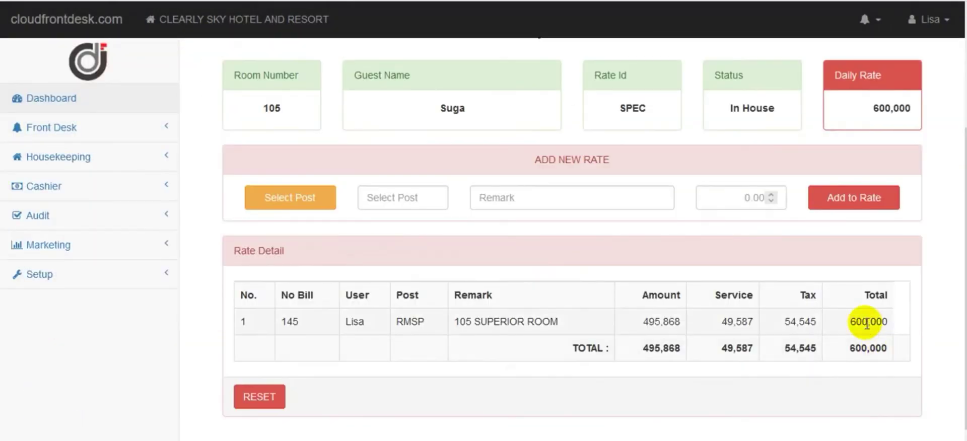
scroll(864, 319, "up", 3)
left_click(247, 117)
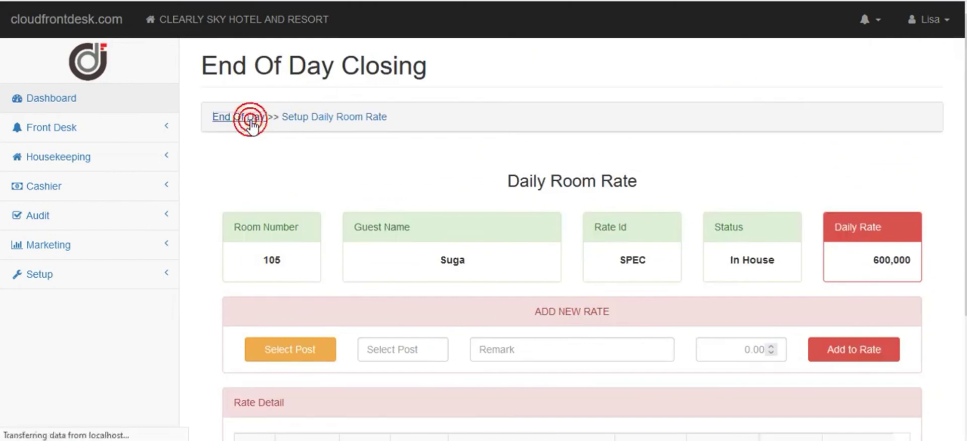
left_click(801, 266)
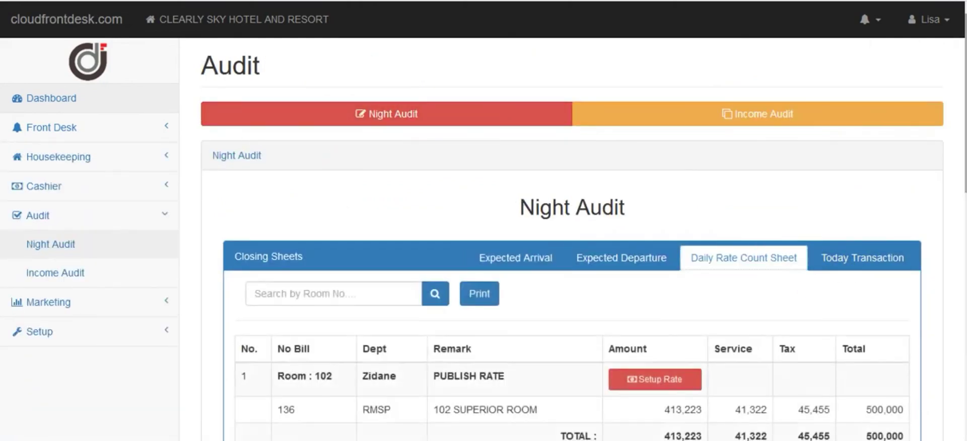
- Review the room rates on the Daily Rate Count Sheet from room 102 down to the grand total
scroll(801, 265, "down", 10)
scroll(572, 242, "up", 10)
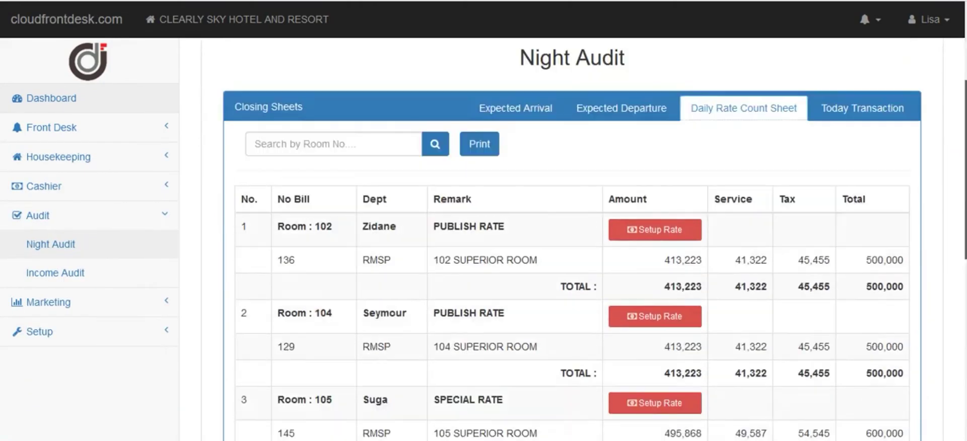
scroll(572, 242, "down", 1)
scroll(691, 325, "down", 2)
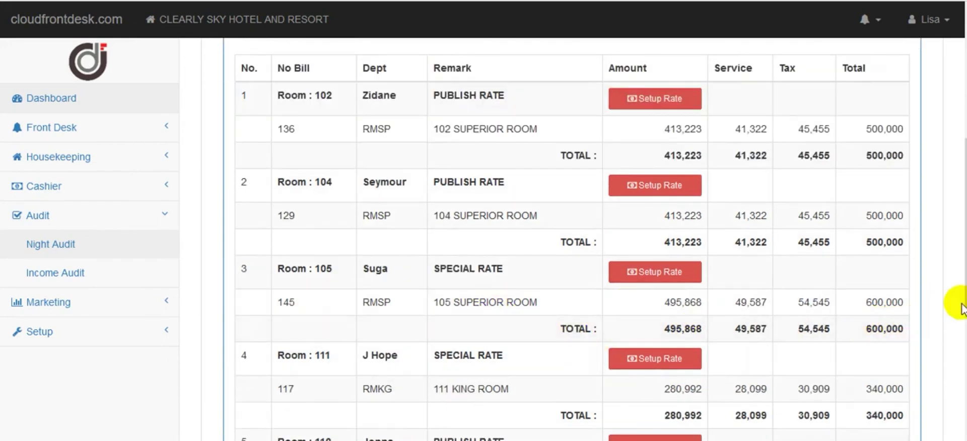
scroll(962, 308, "down", 3)
scroll(962, 307, "up", 7)
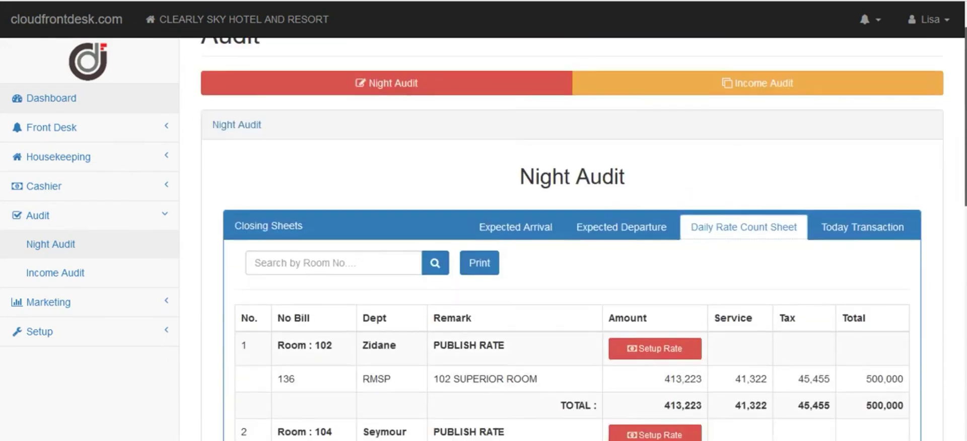
scroll(573, 302, "down", 4)
scroll(573, 302, "up", 2)
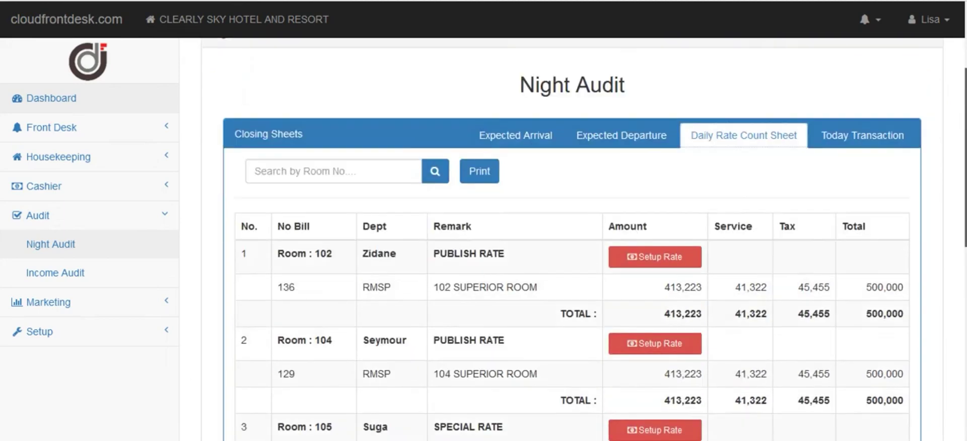
scroll(573, 240, "down", 7)
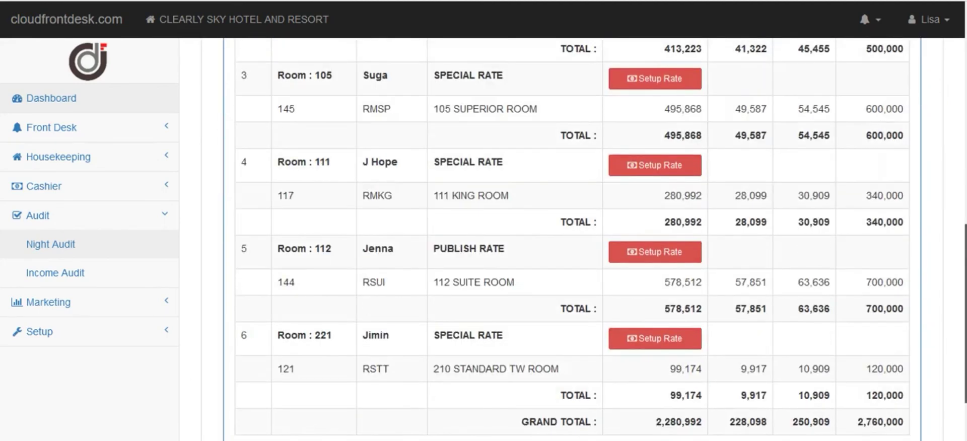
scroll(940, 106, "up", 6)
- Open the Today Transaction sheet and examine its payment and revenue entries, including the total revenue, total payment and guest ledger movements
left_click(869, 112)
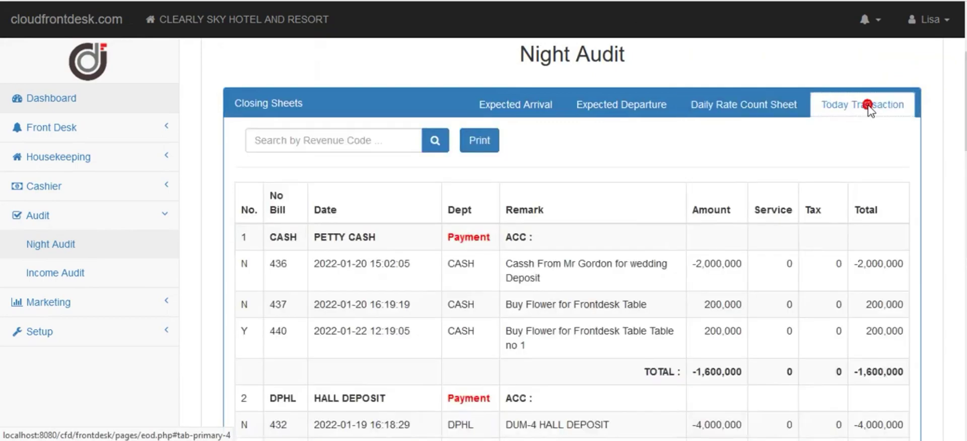
scroll(869, 112, "down", 8)
scroll(572, 240, "down", 10)
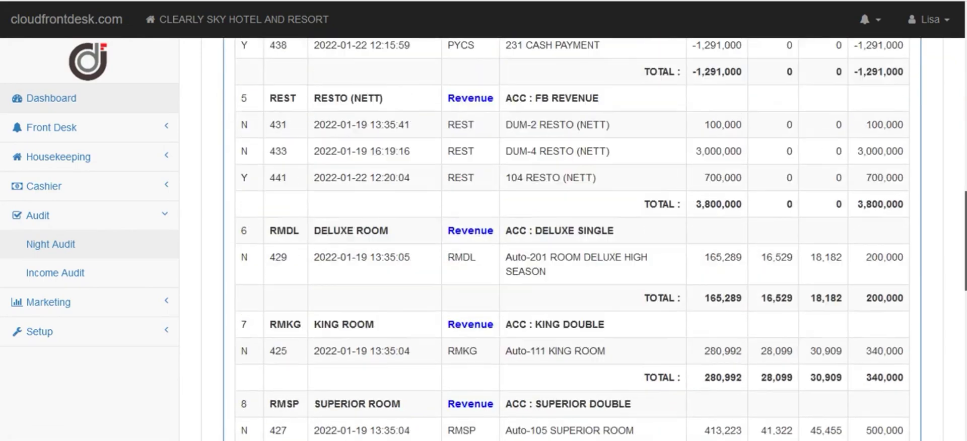
scroll(810, 317, "down", 3)
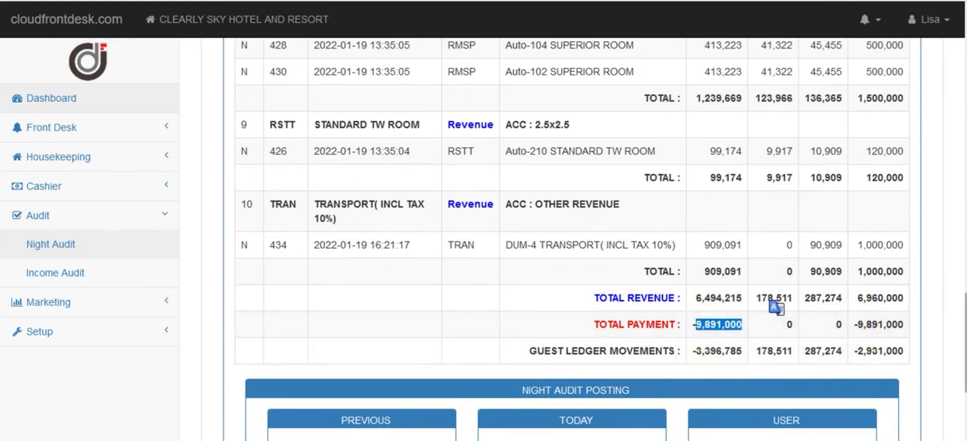
scroll(571, 241, "up", 4)
scroll(572, 241, "down", 3)
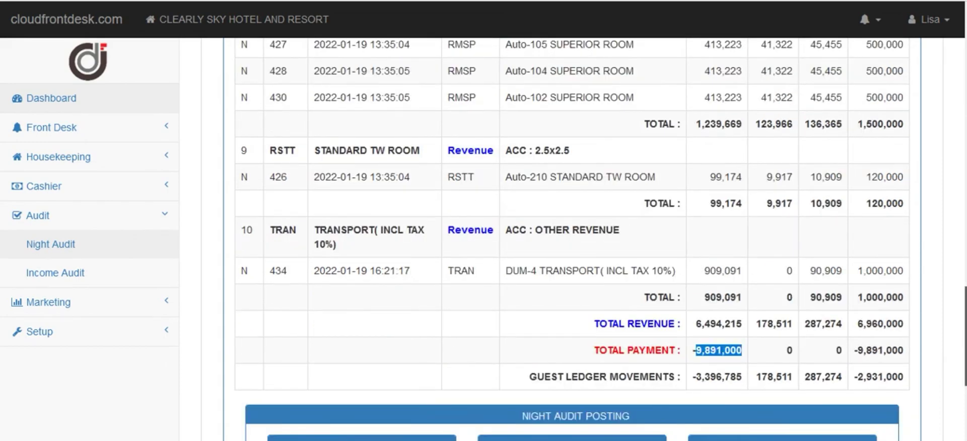
scroll(572, 240, "up", 2)
scroll(571, 241, "down", 3)
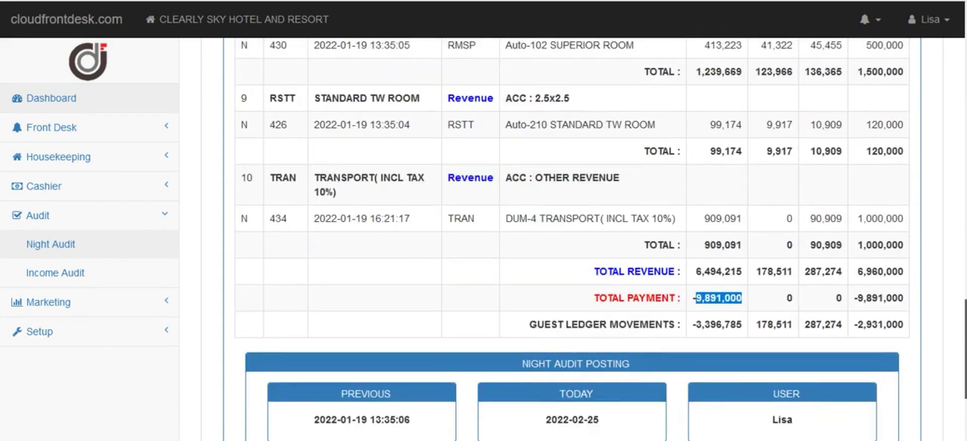
scroll(743, 232, "up", 7)
scroll(743, 231, "down", 8)
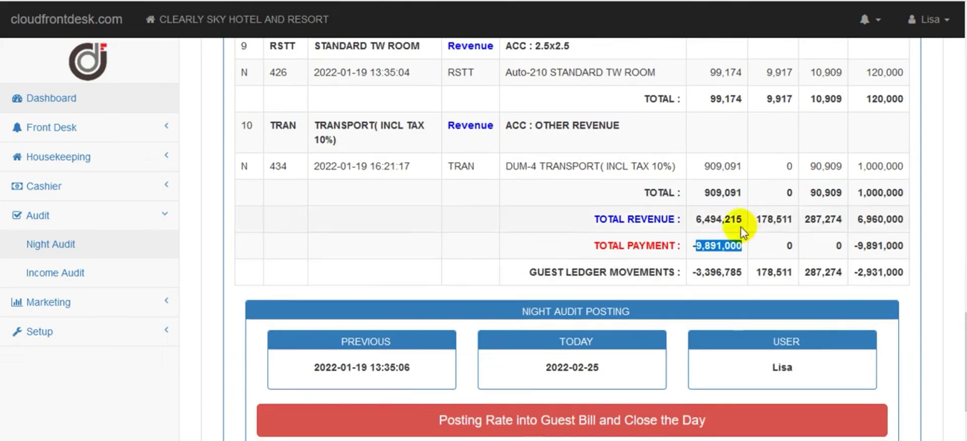
scroll(743, 232, "up", 15)
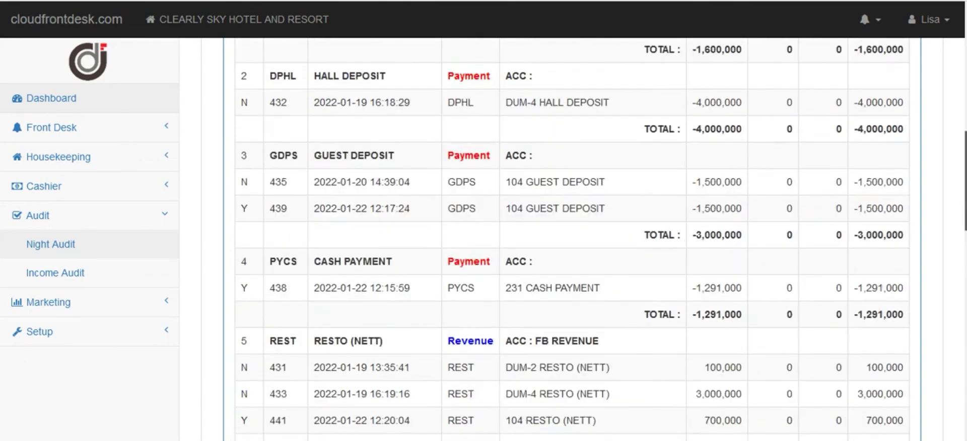
scroll(572, 241, "up", 7)
scroll(572, 240, "down", 3)
scroll(572, 241, "up", 1)
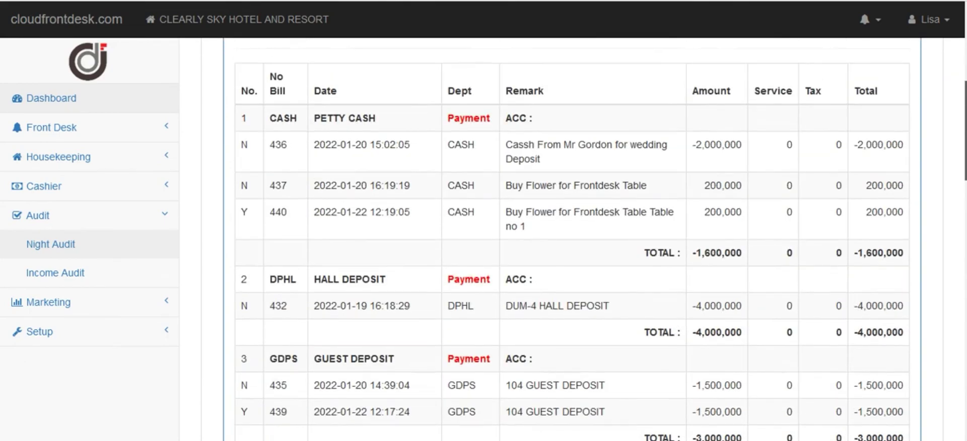
- Open the printable Transaction Today report and read through both pages
scroll(572, 240, "up", 2)
left_click(481, 97)
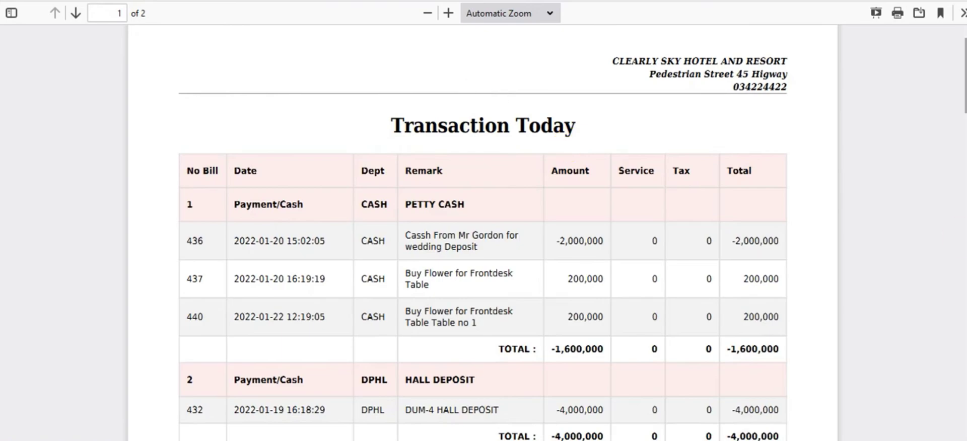
scroll(484, 93, "down", 1)
scroll(484, 233, "down", 15)
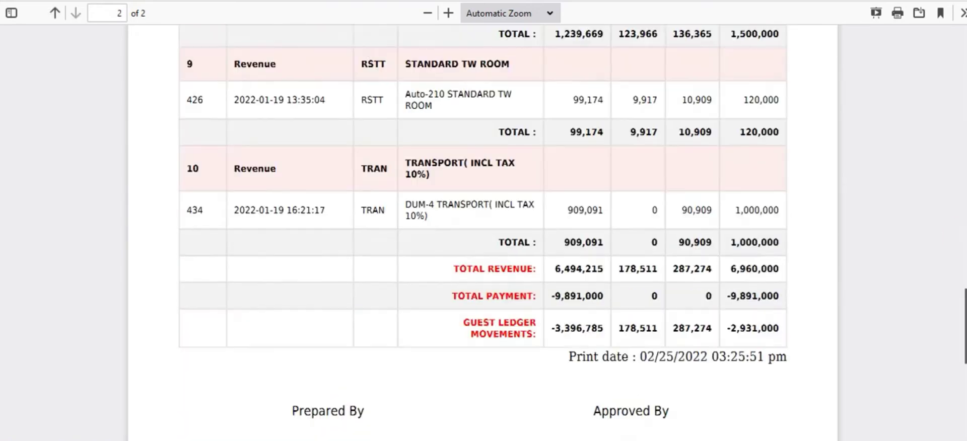
scroll(484, 233, "up", 15)
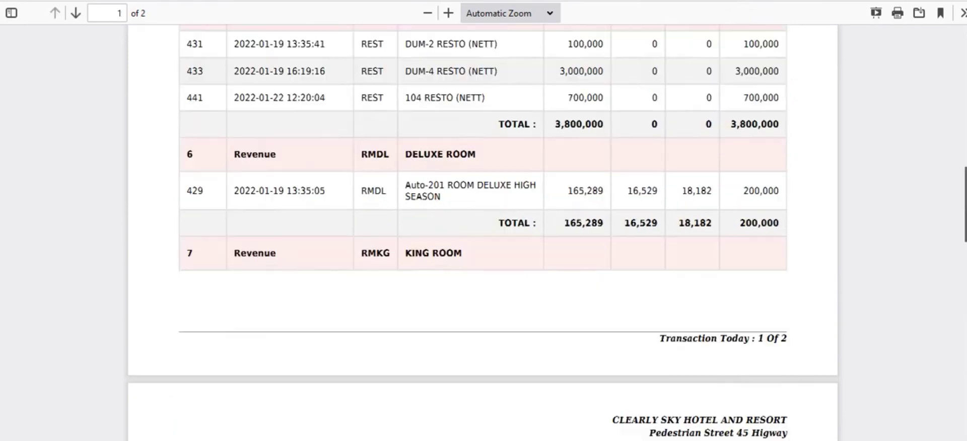
left_click_drag(965, 204, 952, 75)
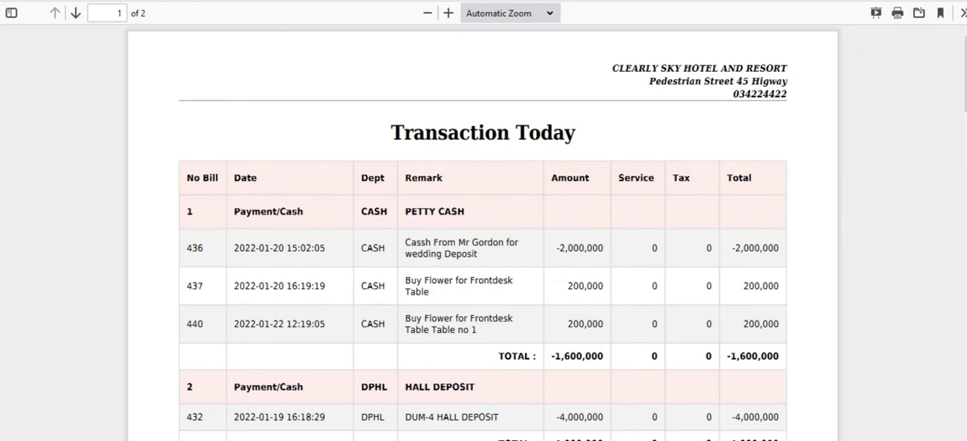
- Return from the report to the Today Transaction sheet, look through it, then reload the night audit page and reopen that sheet
left_click(963, 13)
left_click(829, 259)
scroll(829, 259, "down", 5)
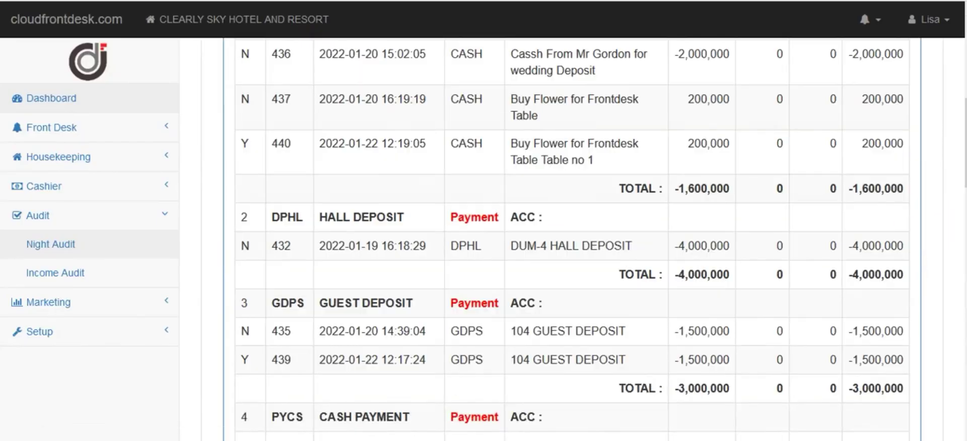
scroll(773, 156, "down", 10)
scroll(773, 155, "up", 7)
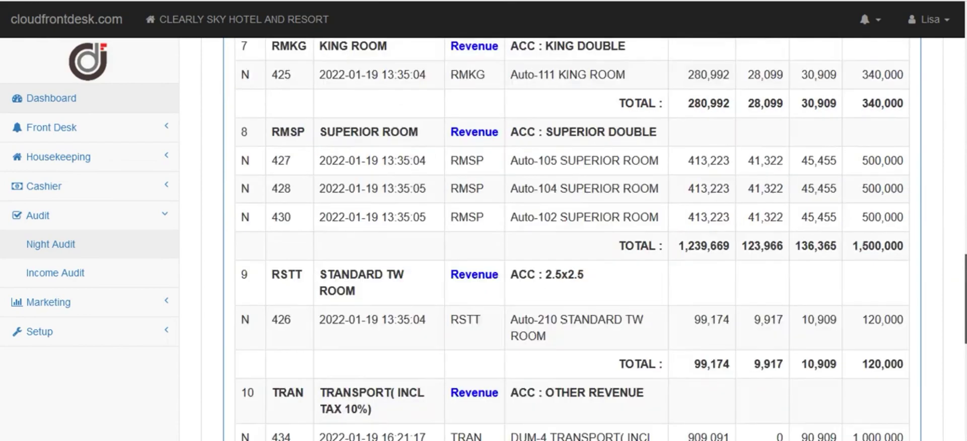
scroll(572, 237, "up", 8)
key("ctrl+l")
key("Escape")
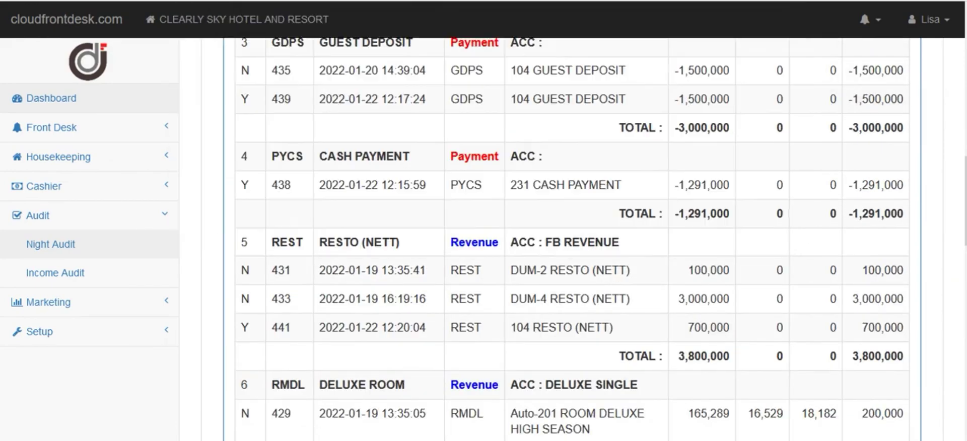
key("F5")
left_click(849, 256)
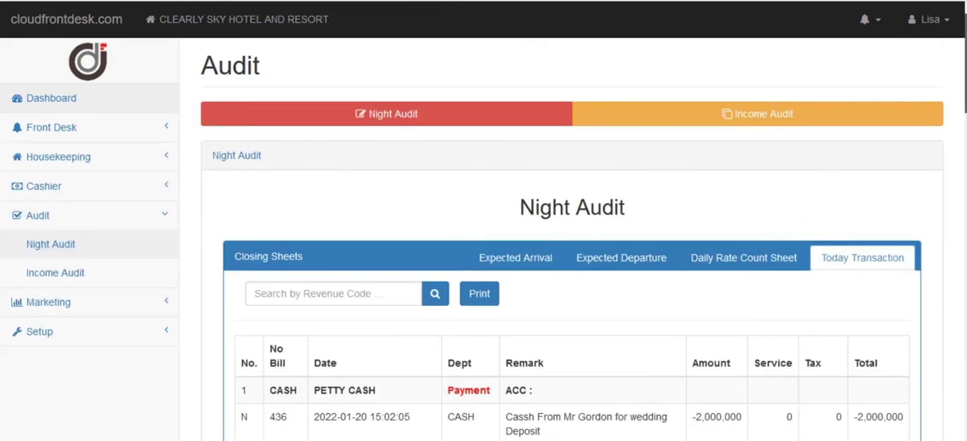
- Examine the dates and room revenue entries on the Today Transaction sheet, down to the Night Audit Posting section
scroll(572, 237, "down", 10)
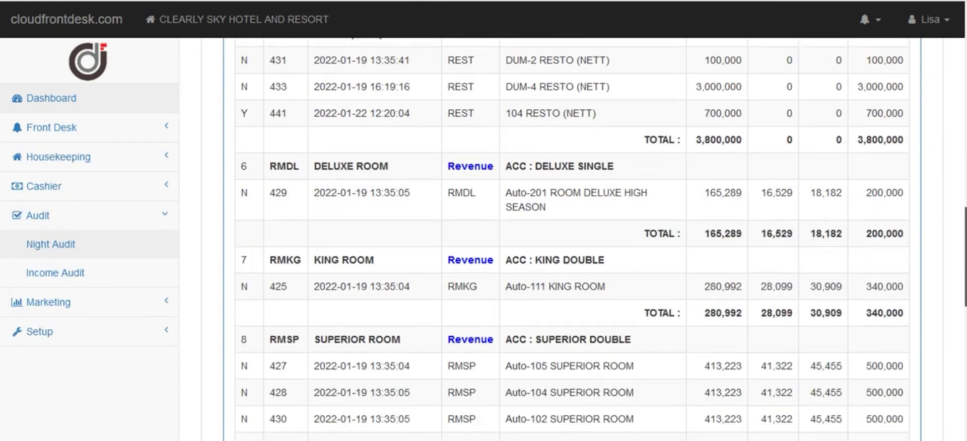
scroll(950, 346, "down", 5)
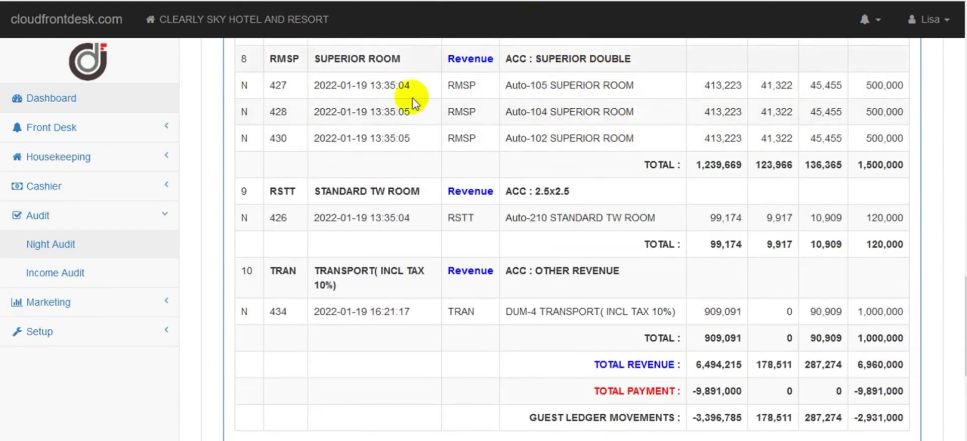
left_click_drag(963, 303, 959, 76)
scroll(939, 162, "down", 10)
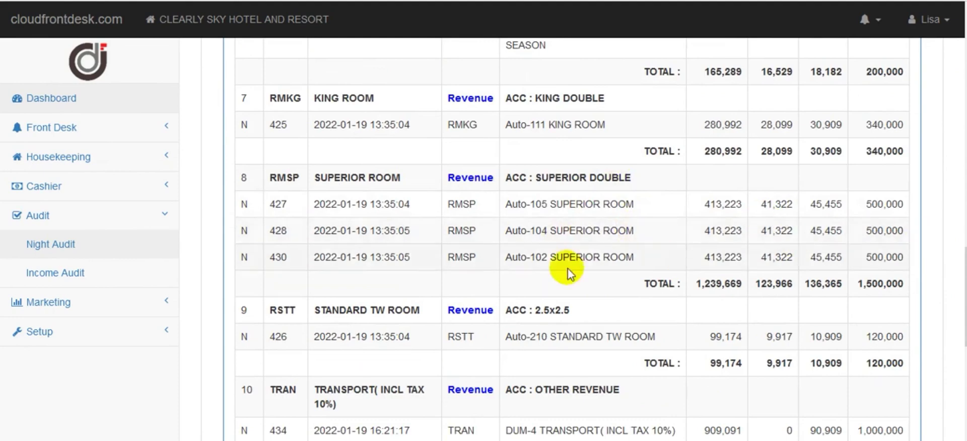
left_click_drag(965, 297, 965, 391)
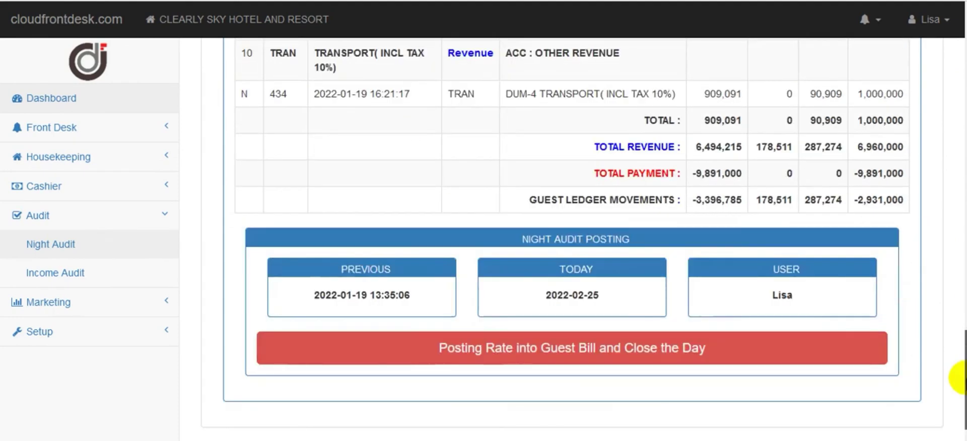
scroll(605, 201, "up", 3)
scroll(604, 202, "down", 3)
scroll(604, 192, "up", 7)
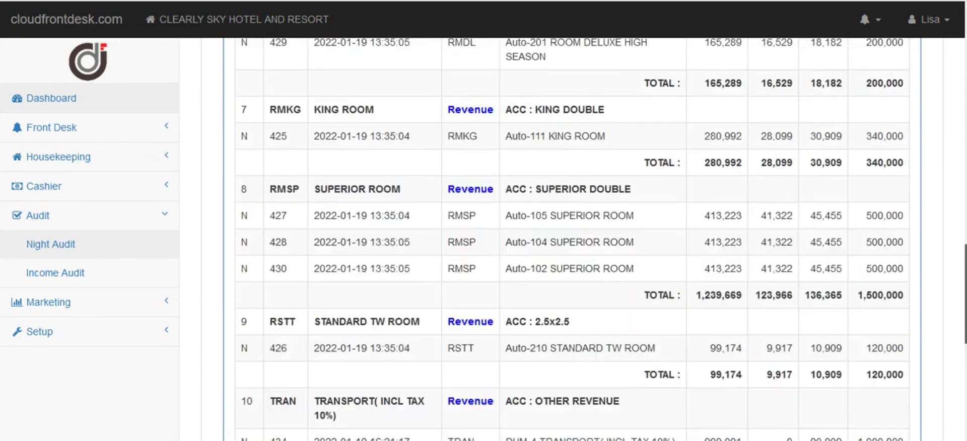
scroll(572, 239, "down", 5)
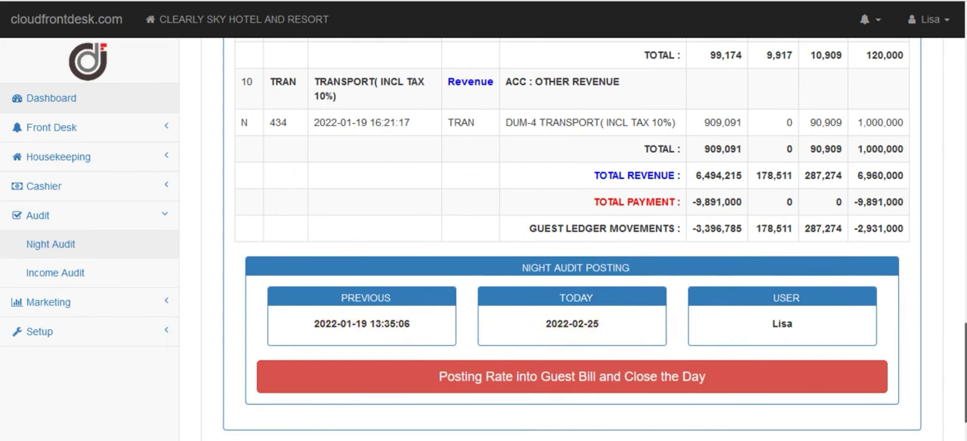
- Post the room rates into the guest bills and close the day, acknowledging the dialogs
scroll(743, 383, "down", 1)
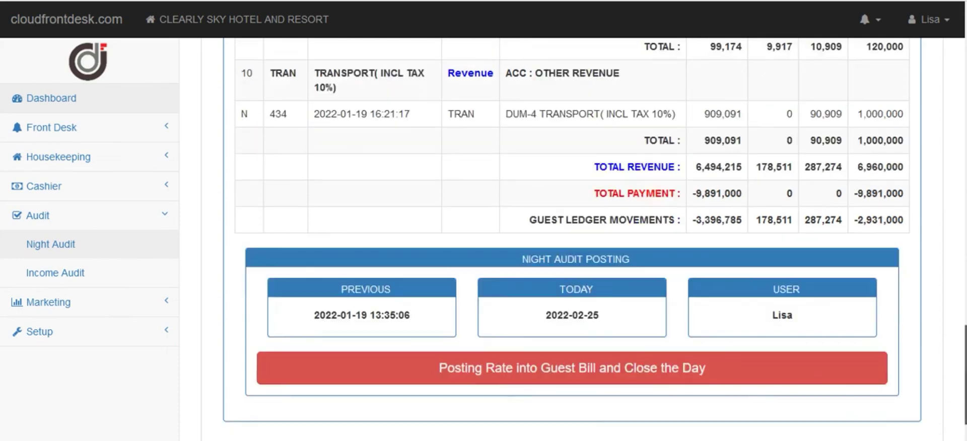
left_click(552, 382)
left_click(553, 245)
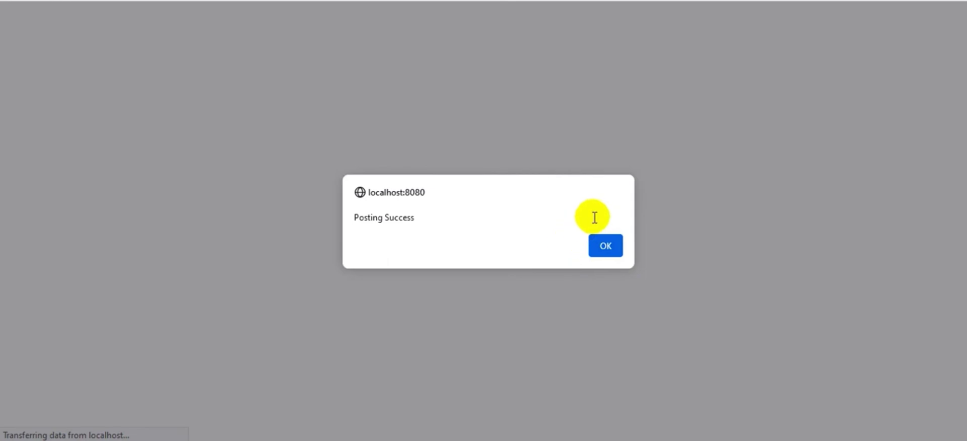
left_click(609, 248)
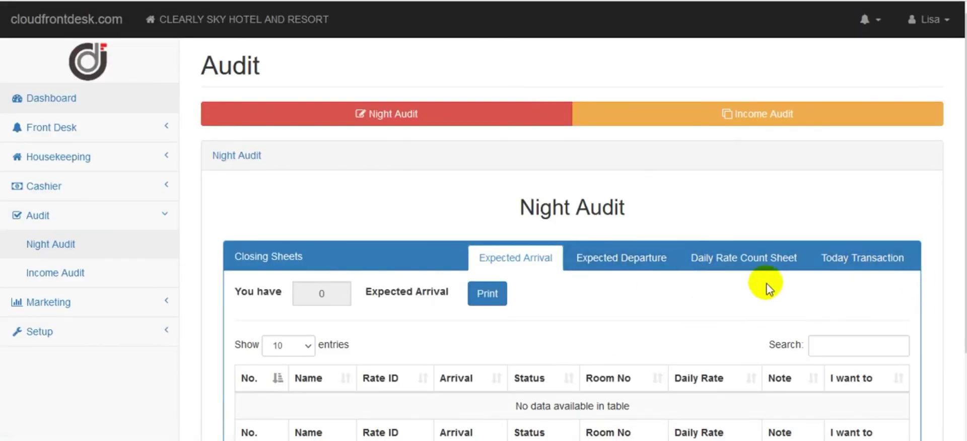
- Check the Expected Departure, Daily Rate Count and Today Transaction sheets for the newly posted room revenue
scroll(766, 287, "down", 2)
left_click(658, 165)
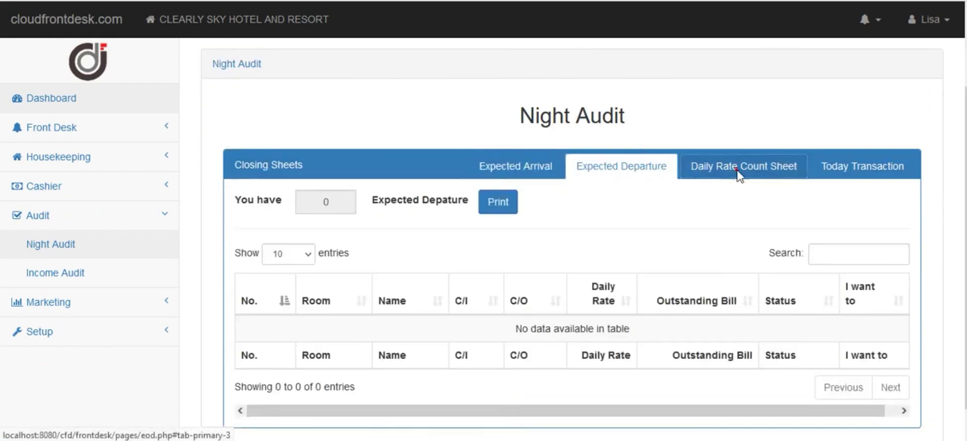
left_click(738, 171)
left_click(839, 172)
scroll(839, 174, "down", 5)
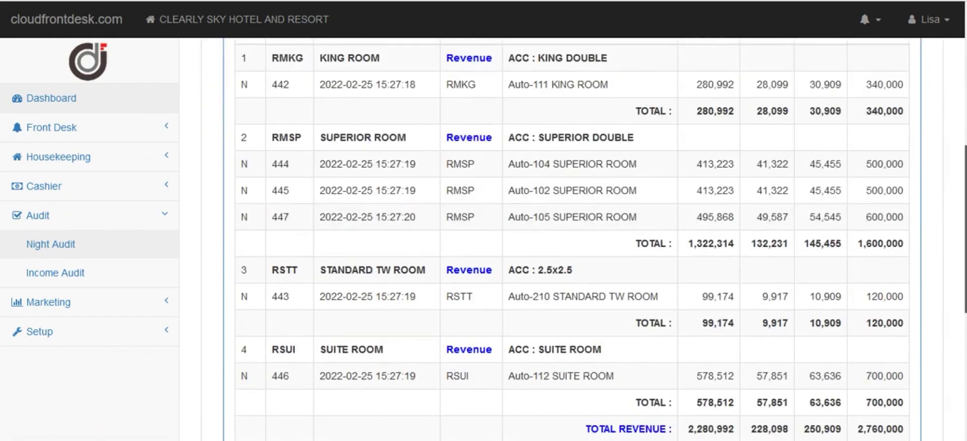
- Examine the room revenue entries per room type and the revenue, payment and ledger totals on the Today Transaction sheet
scroll(959, 141, "down", 3)
scroll(960, 217, "up", 5)
scroll(957, 296, "down", 4)
scroll(957, 295, "up", 2)
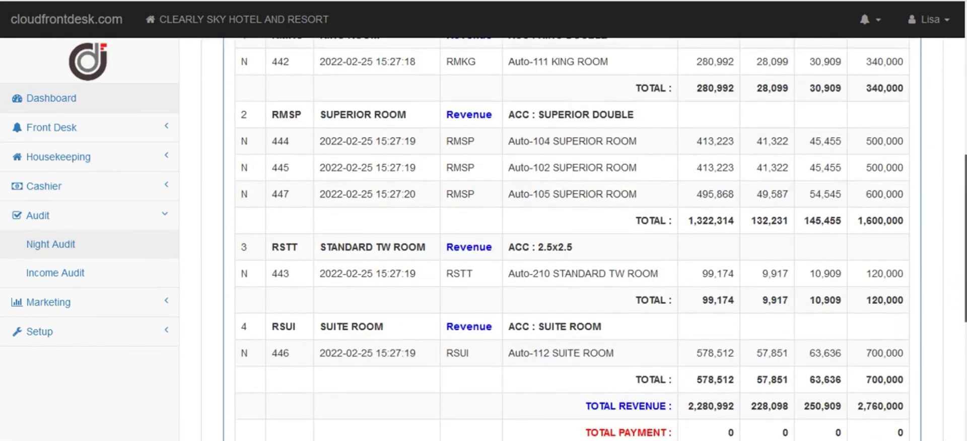
scroll(572, 242, "up", 3)
scroll(572, 239, "down", 4)
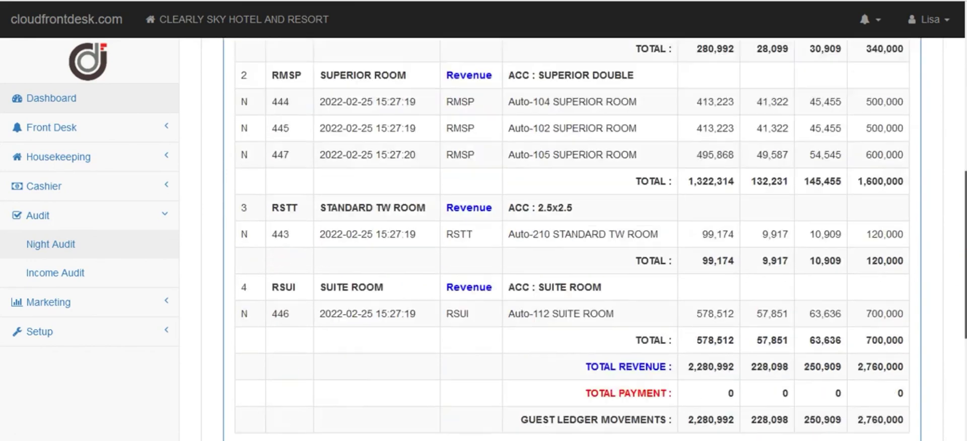
scroll(572, 242, "down", 2)
scroll(572, 242, "up", 5)
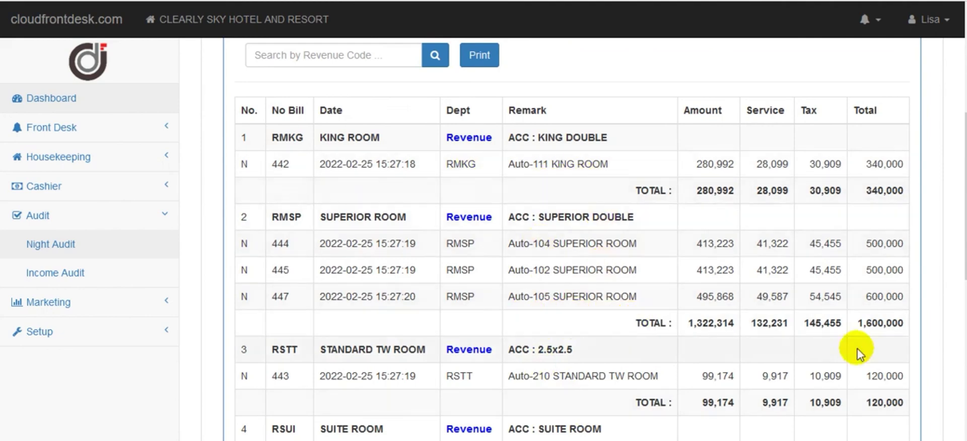
scroll(963, 196, "down", 5)
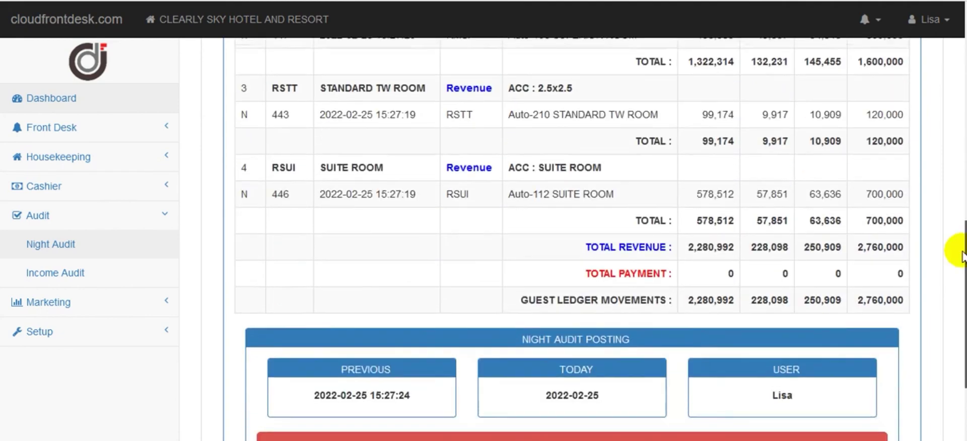
scroll(957, 216, "up", 4)
scroll(574, 237, "up", 3)
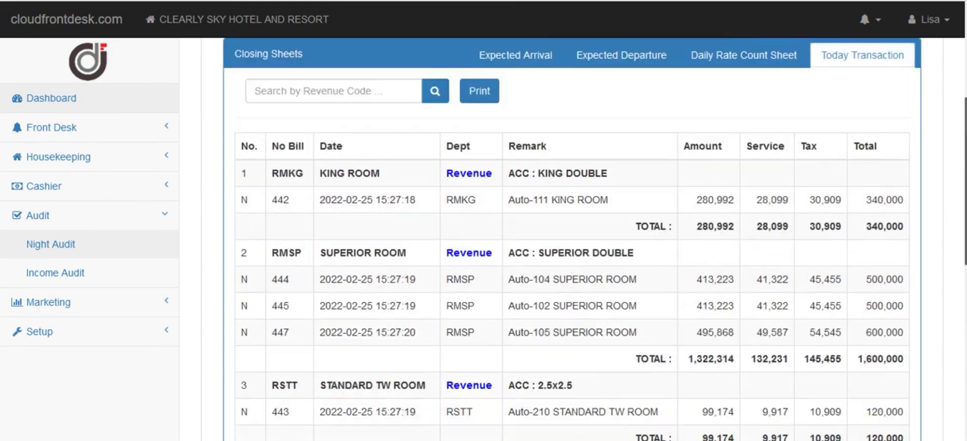
- Compare the Daily Rate Count Sheet with the Today Transaction sheet, checking the amount, service and tax of the posted rates
left_click(722, 121)
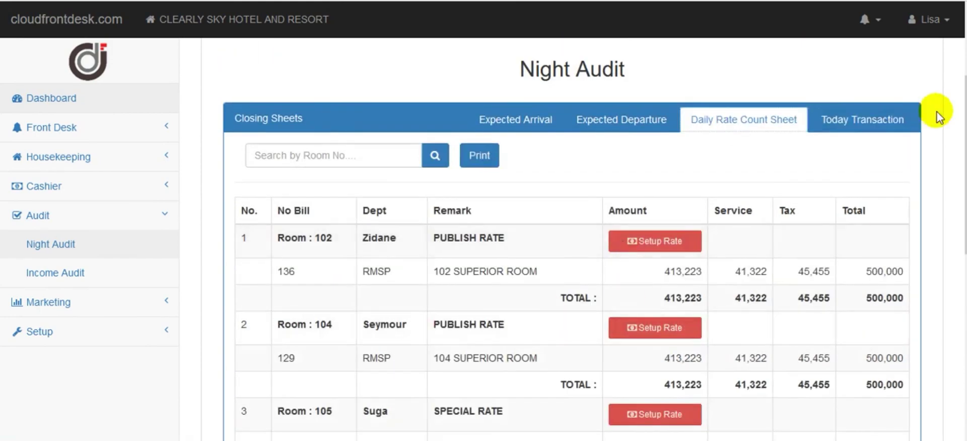
left_click(881, 113)
scroll(574, 237, "down", 5)
scroll(961, 202, "down", 3)
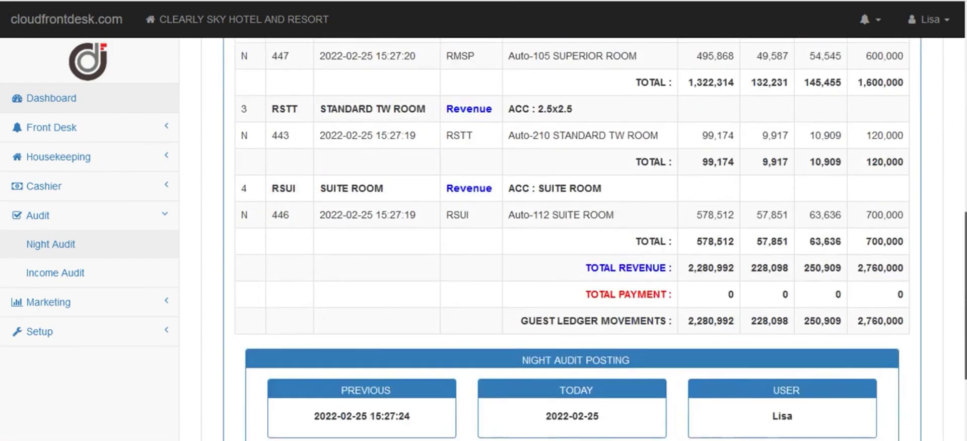
scroll(961, 187, "up", 6)
scroll(962, 211, "down", 2)
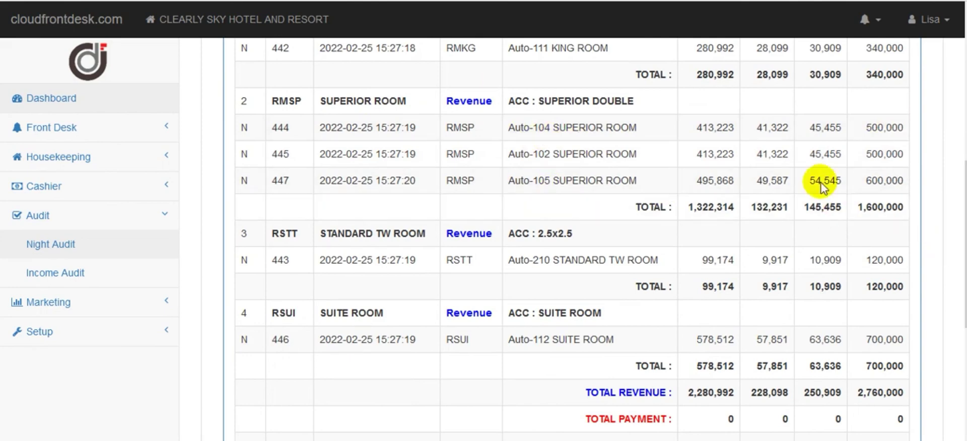
scroll(572, 240, "up", 3)
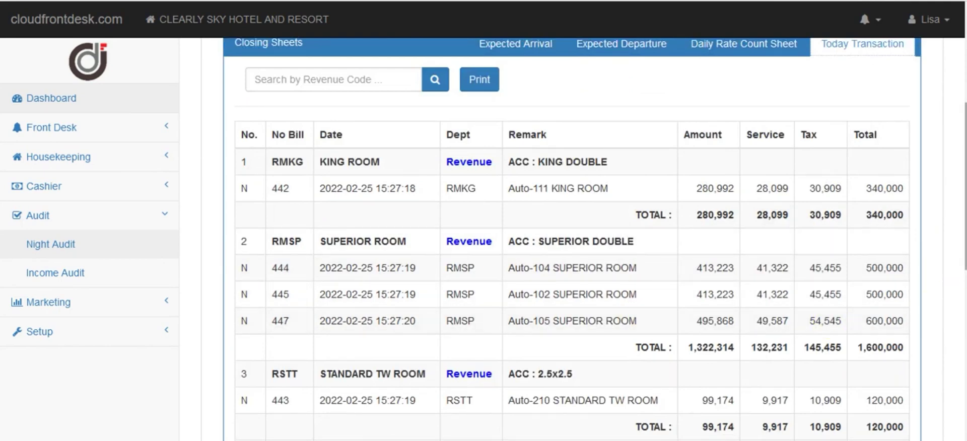
scroll(655, 242, "down", 4)
scroll(254, 218, "up", 8)
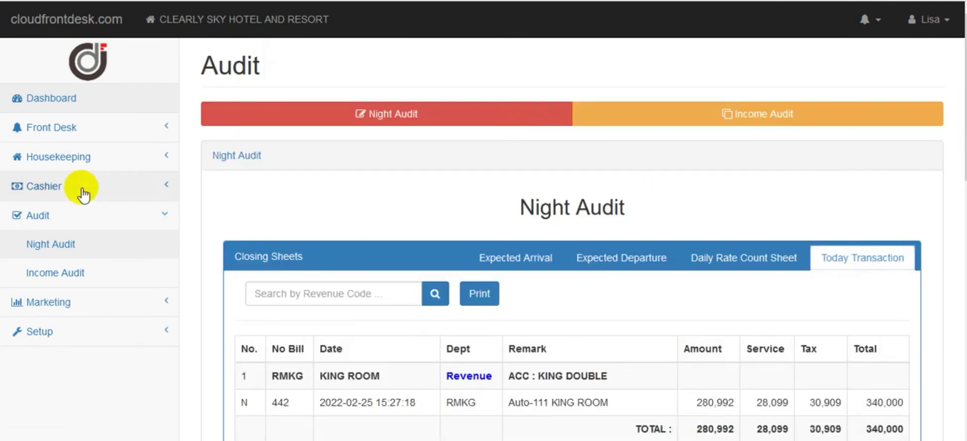
- Open room 105's bill from the Guest Folio and check its detail lines for the newly posted room charge
left_click(81, 188)
left_click(87, 213)
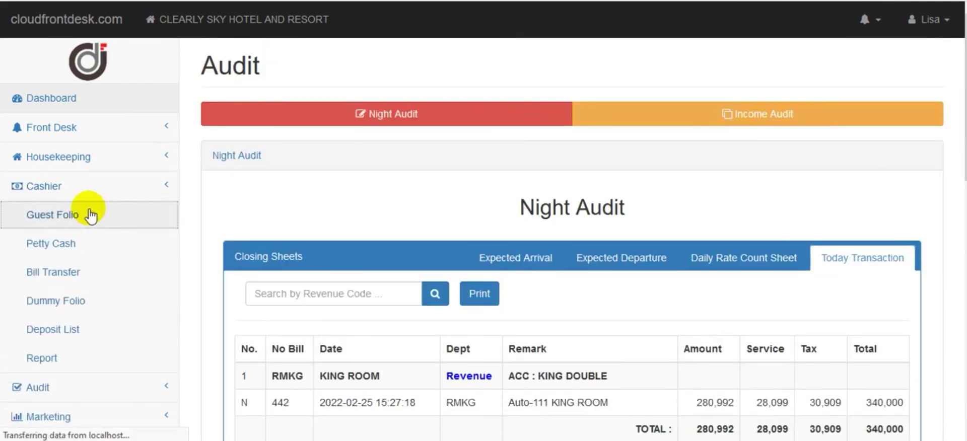
scroll(453, 226, "down", 1)
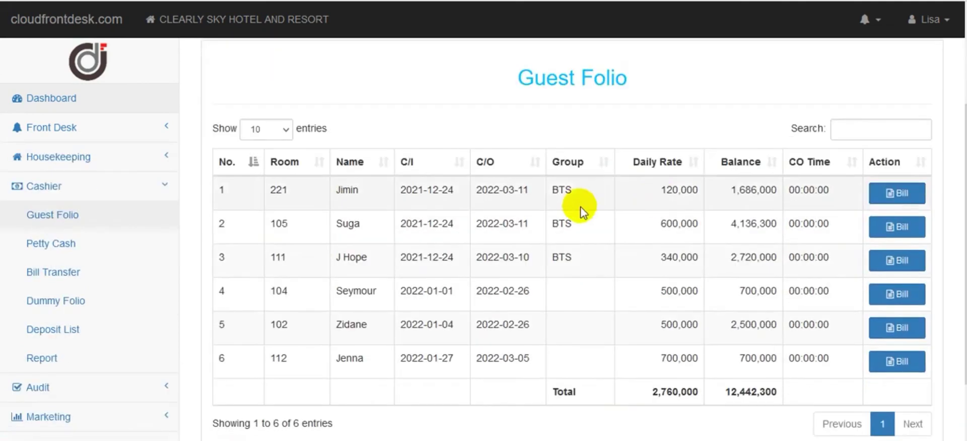
left_click(910, 230)
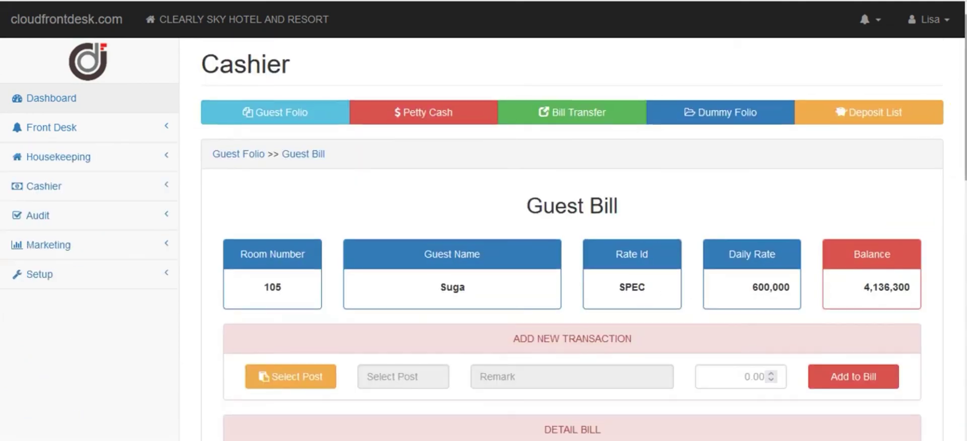
scroll(950, 98, "down", 8)
scroll(963, 59, "down", 4)
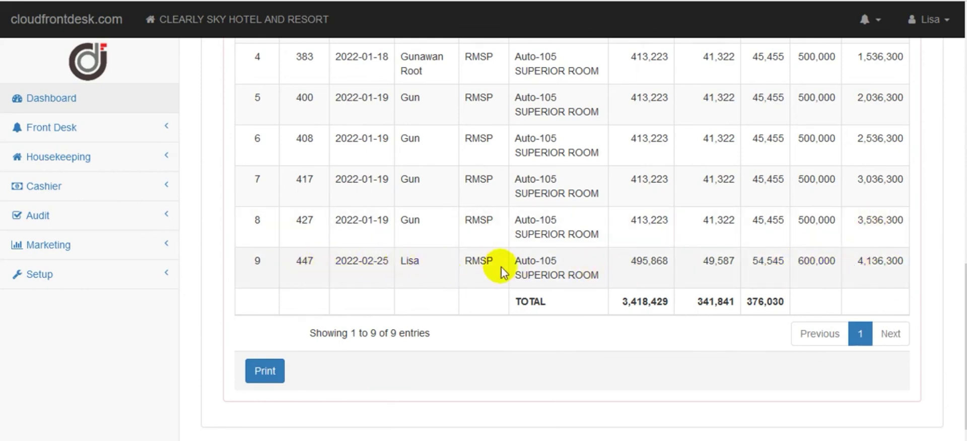
scroll(573, 238, "up", 6)
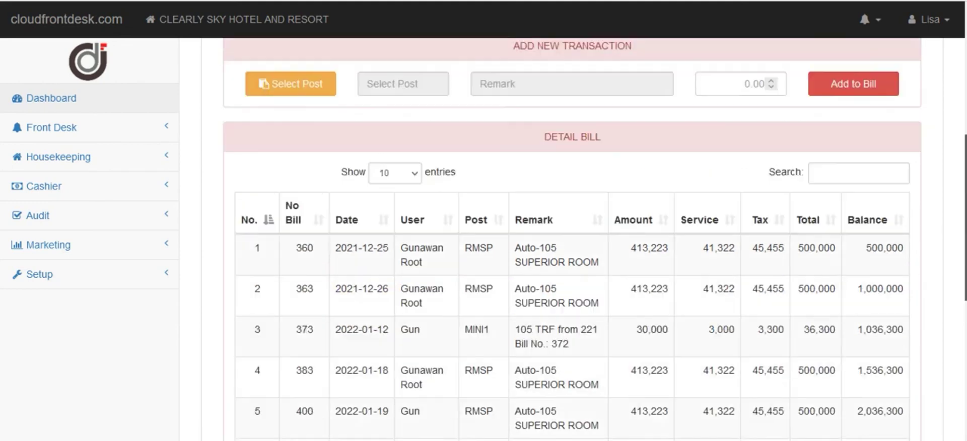
scroll(965, 119, "up", 4)
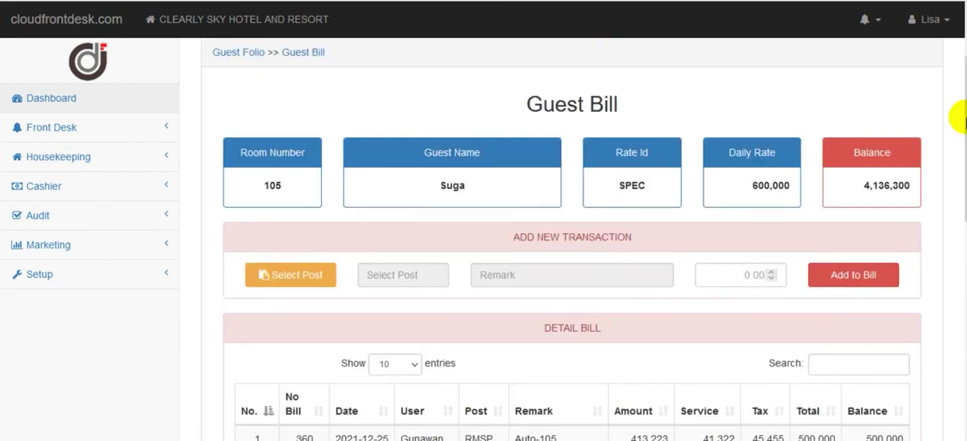
- Open room 221's bill from the Guest Folio and check the second page of its details for the latest room charge
left_click(78, 188)
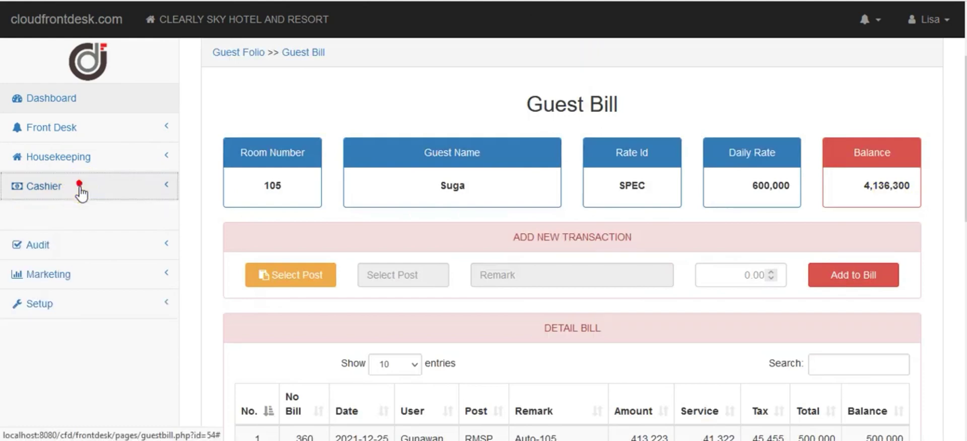
left_click(90, 214)
scroll(956, 151, "down", 2)
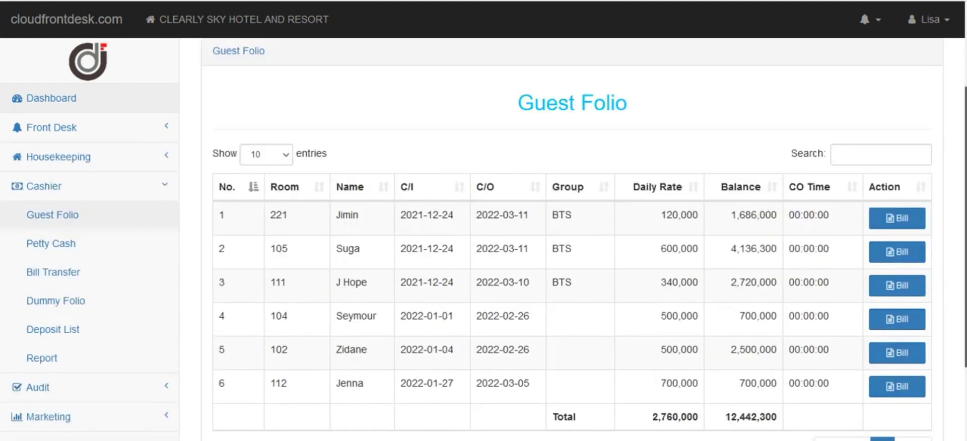
left_click(895, 220)
scroll(573, 237, "down", 7)
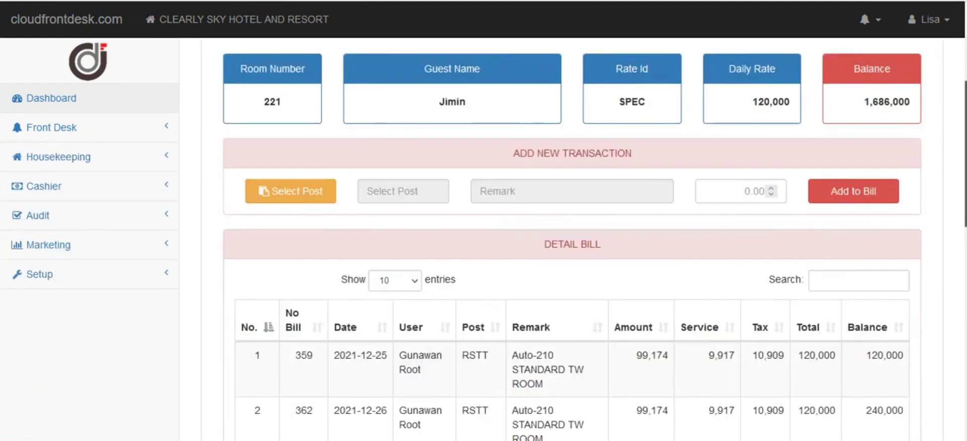
scroll(961, 352, "down", 6)
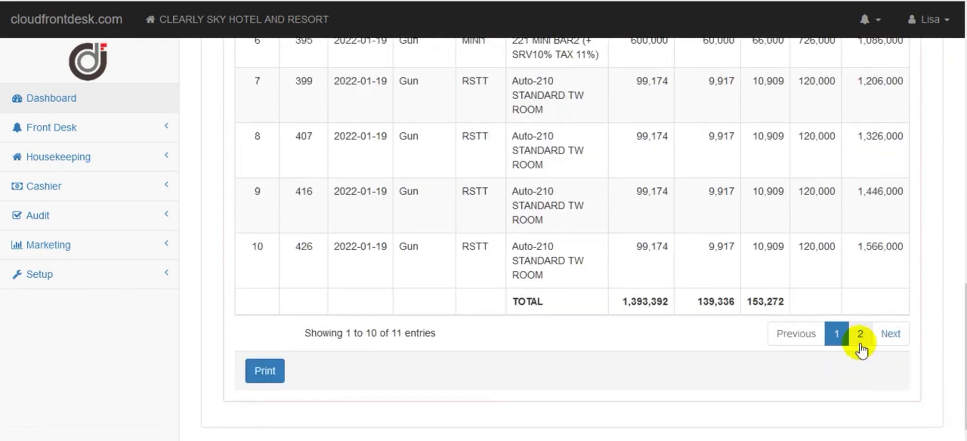
left_click(860, 334)
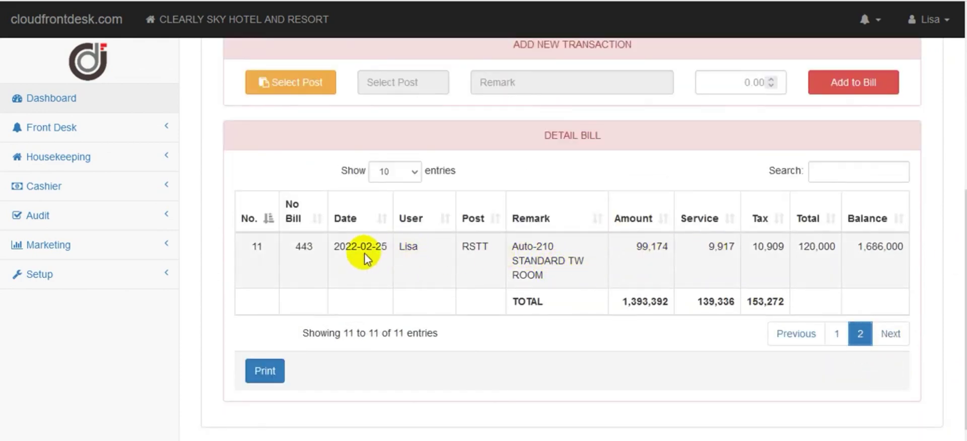
- Go back to the Guest Folio, open room 112's bill and check its posted suite room charge
left_click(68, 187)
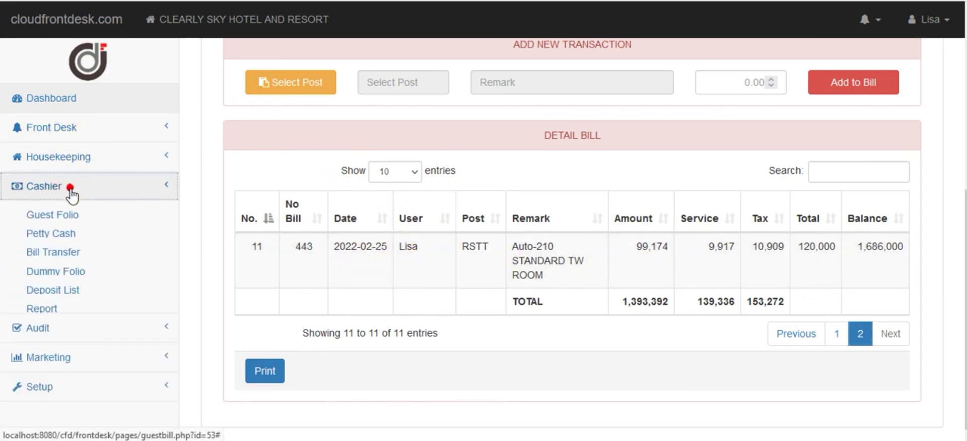
left_click(64, 213)
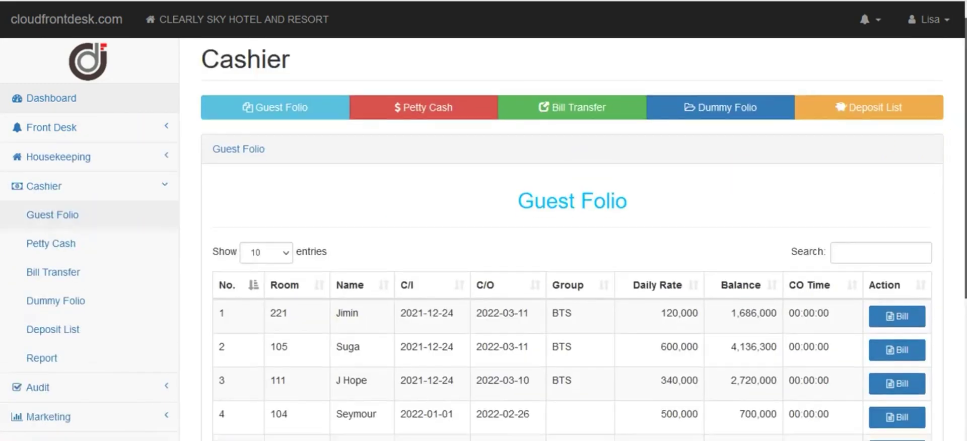
left_click(964, 142)
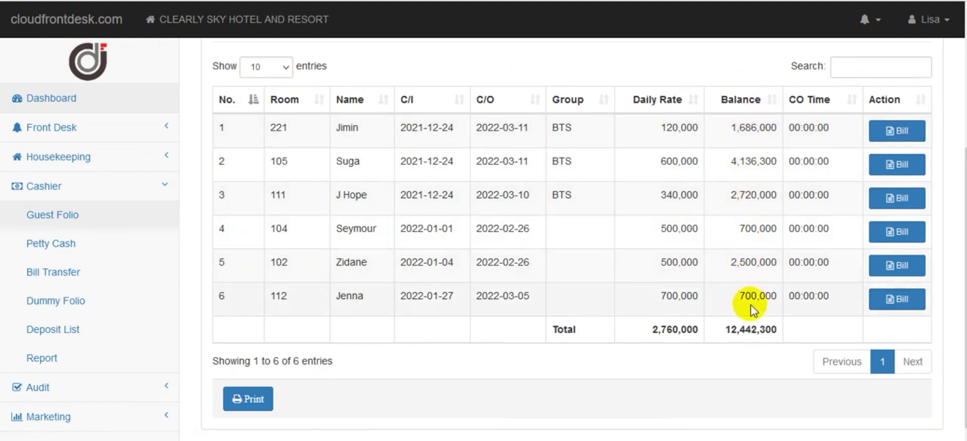
left_click(902, 300)
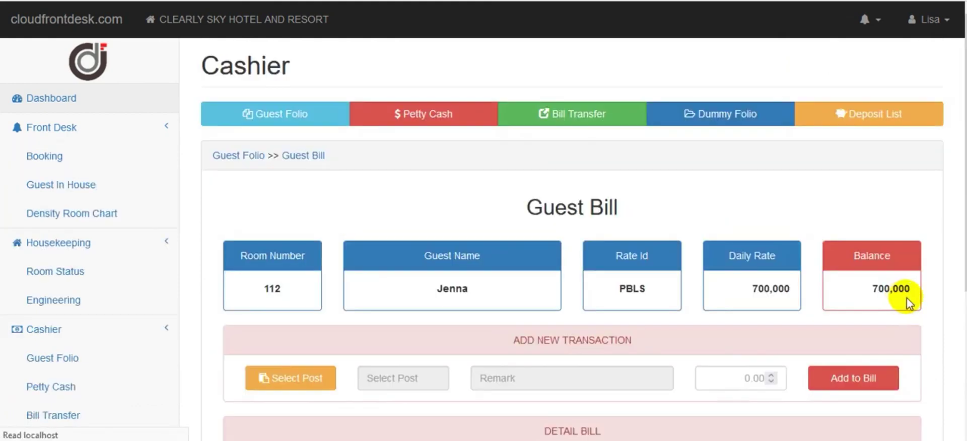
scroll(911, 297, "down", 5)
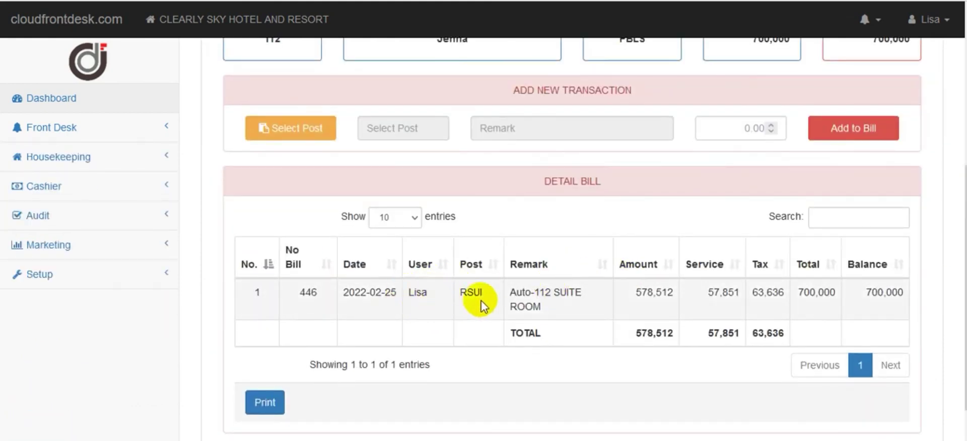
scroll(573, 240, "up", 1)
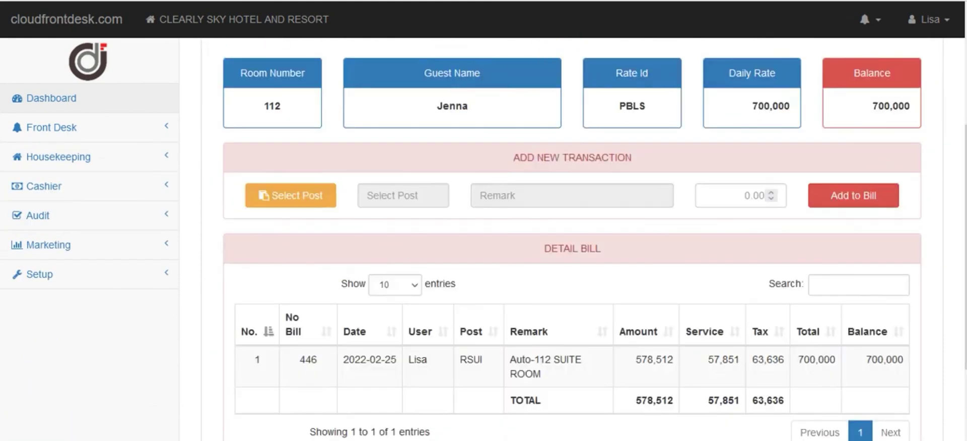
scroll(339, 50, "up", 3)
- Return to the Guest Folio to review the guest balances, and reopen room 112's bill at its detail section
left_click(250, 72)
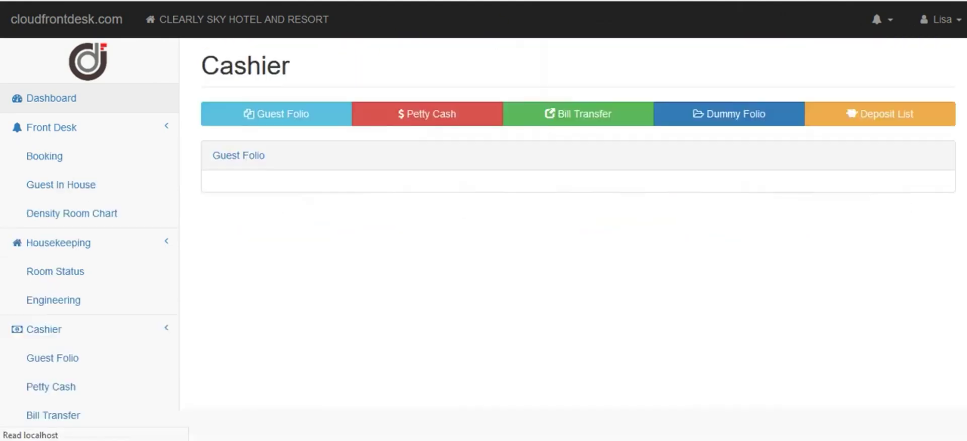
scroll(691, 270, "down", 2)
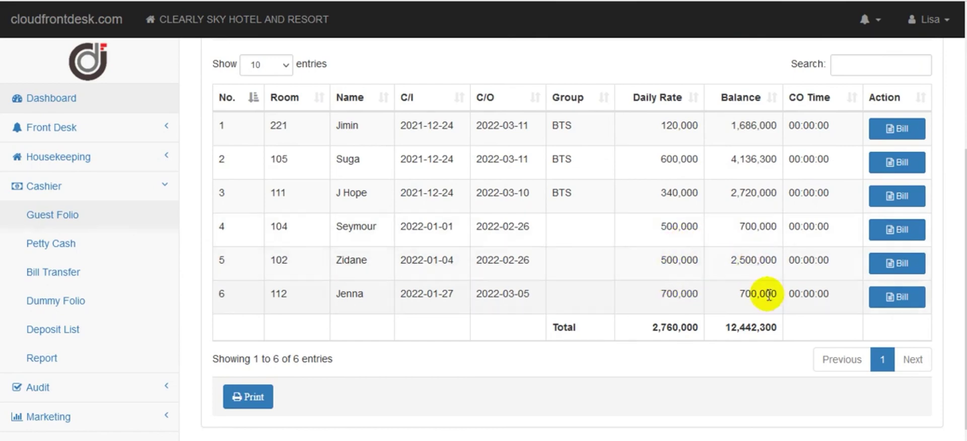
left_click(897, 298)
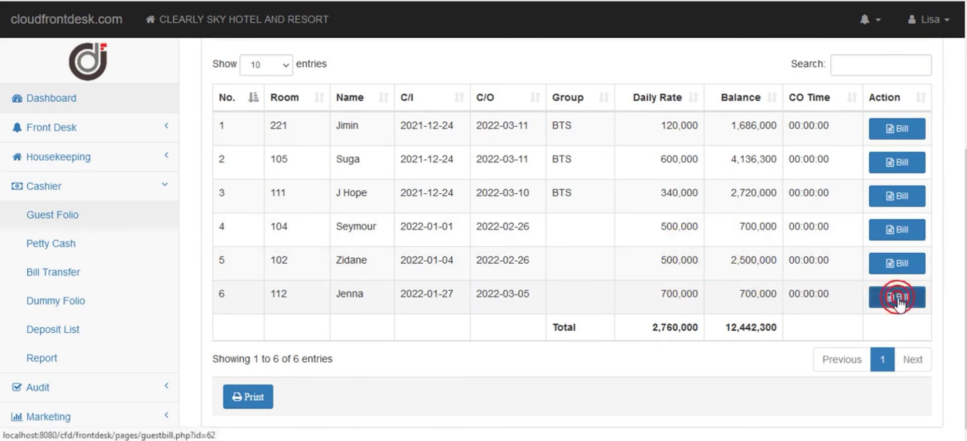
scroll(617, 322, "down", 5)
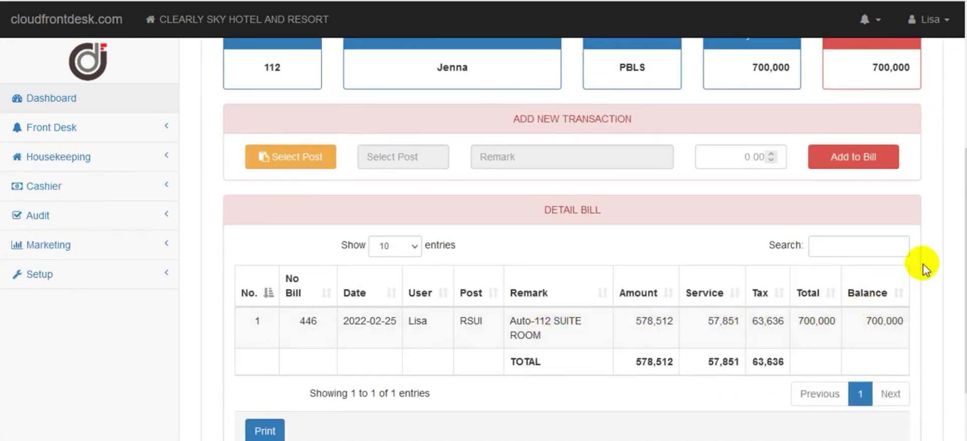
scroll(595, 240, "down", 1)
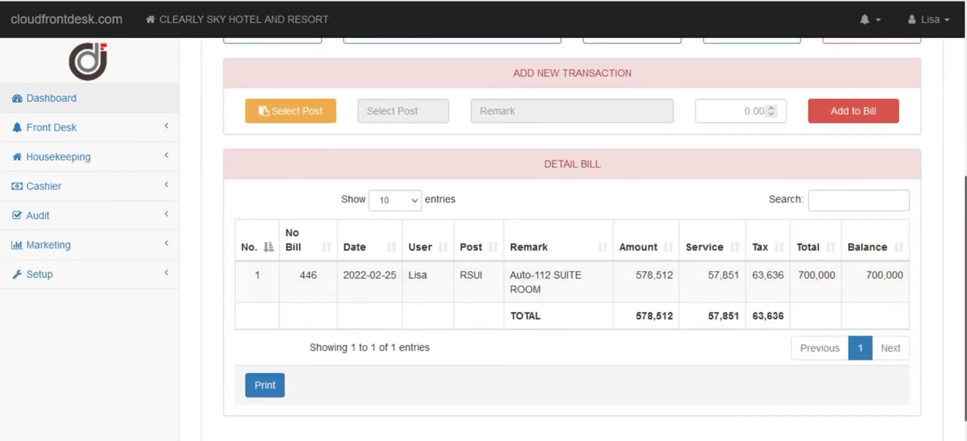
- Add a cash payment (PYCS) of 700000 to room 112's bill and review the updated bill
left_click(322, 107)
left_click(507, 166)
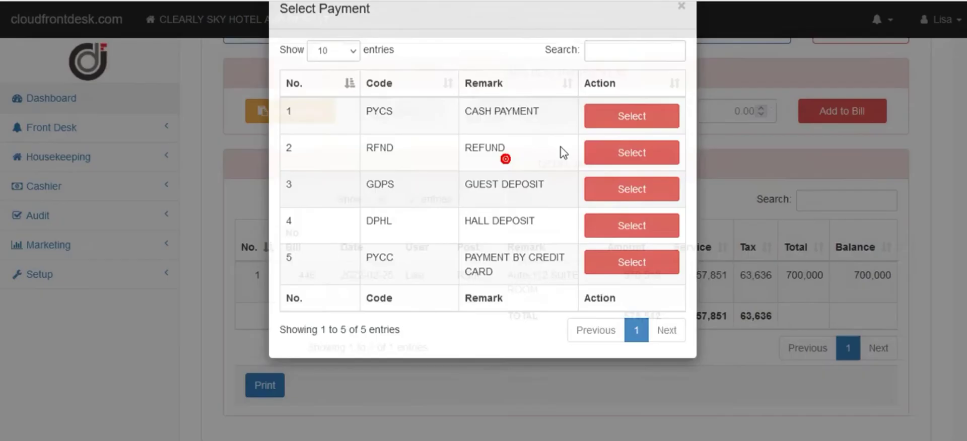
left_click(602, 152)
left_click(743, 105)
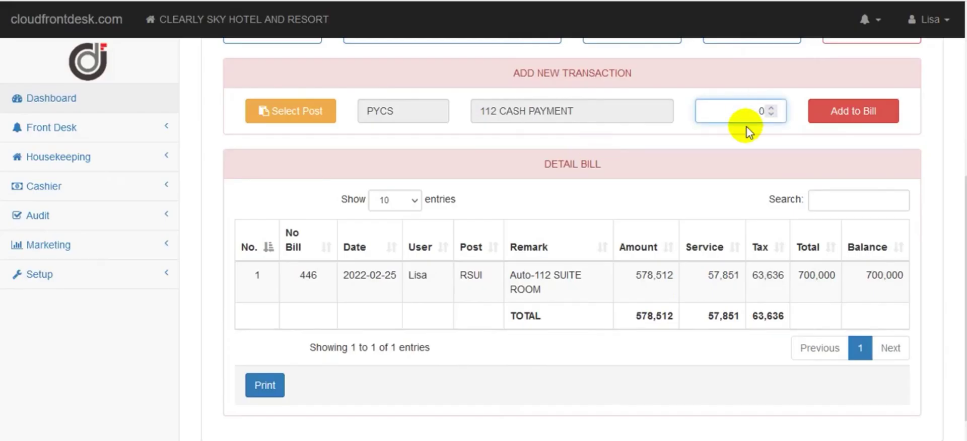
scroll(747, 130, "up", 1)
scroll(572, 240, "down", 1)
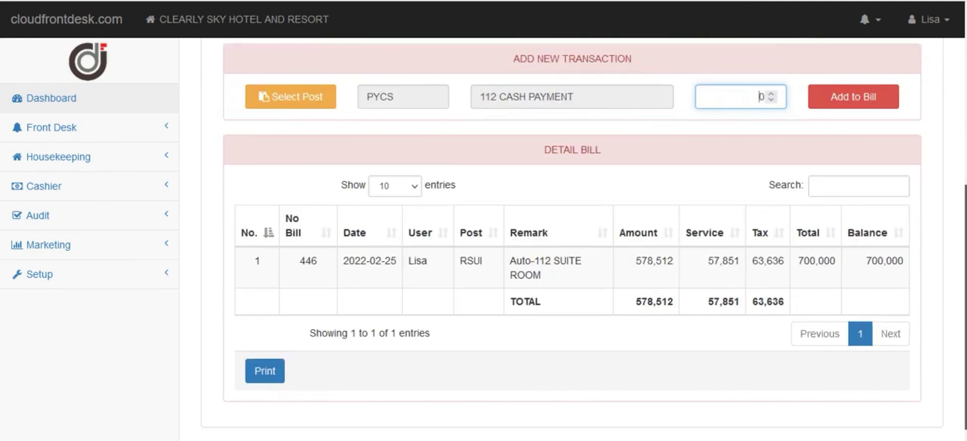
scroll(572, 239, "up", 2)
scroll(572, 240, "down", 2)
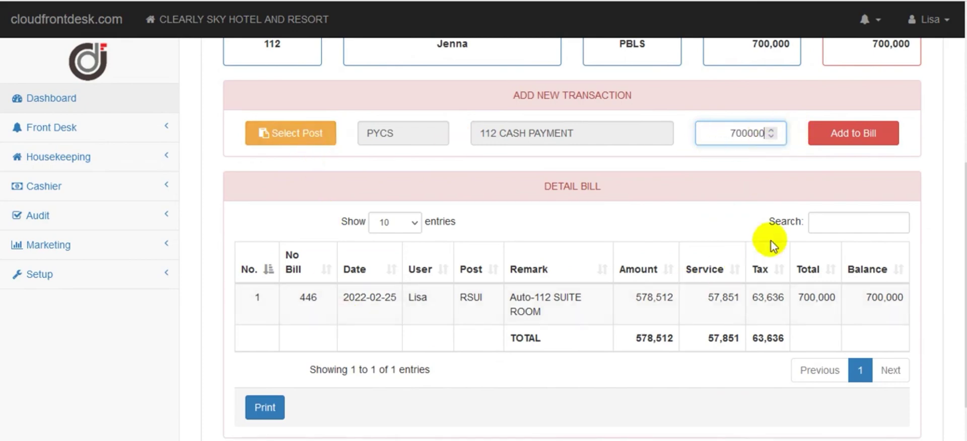
left_click(835, 141)
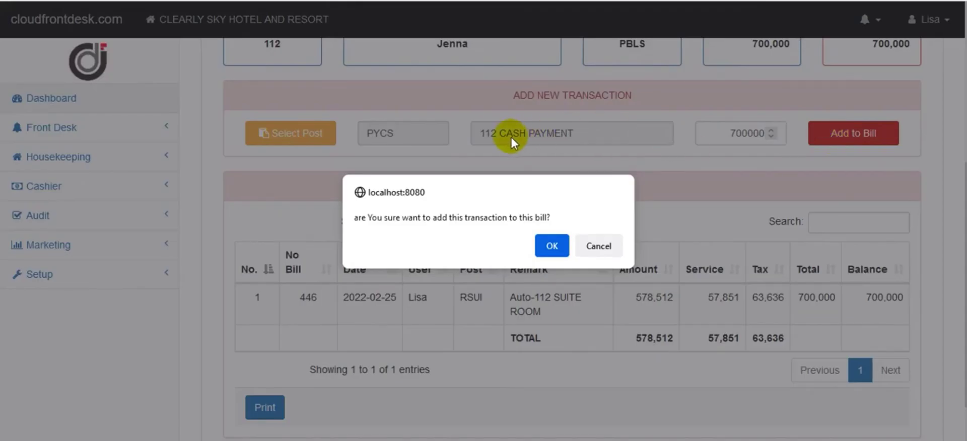
left_click(557, 247)
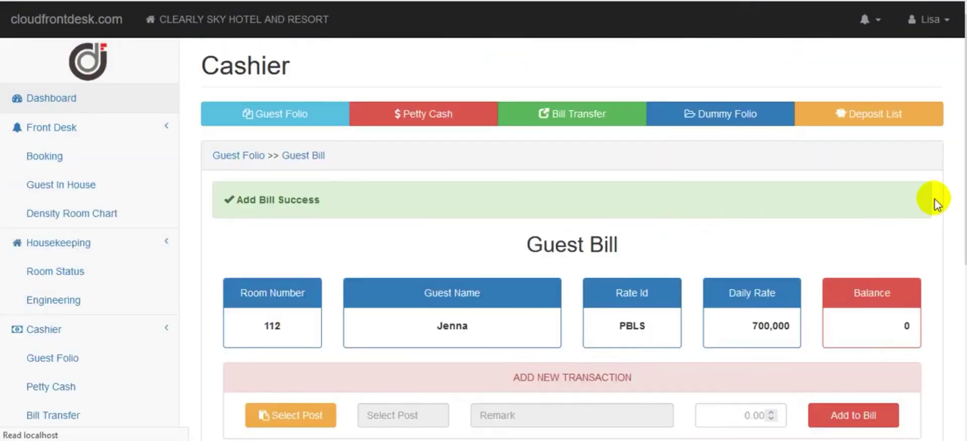
scroll(957, 346, "down", 5)
scroll(957, 346, "down", 1)
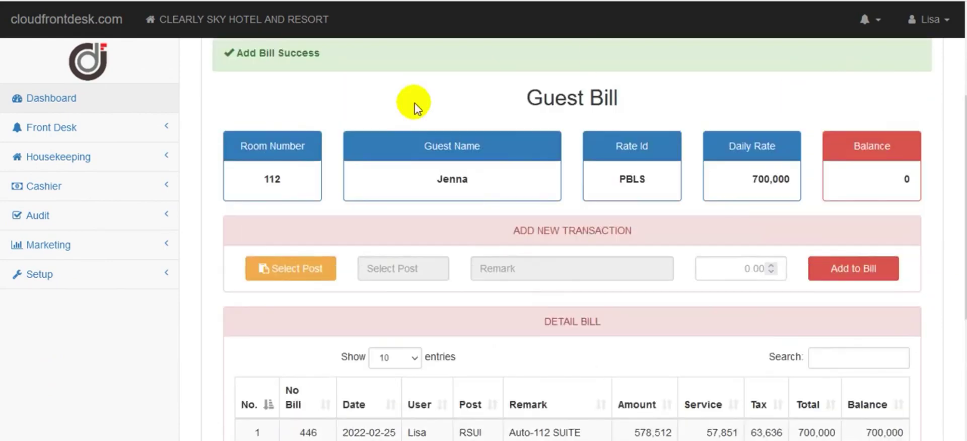
- Return to the Guest Folio, check out the guest in room 112 and review that room's entry in the list
scroll(403, 115, "up", 2)
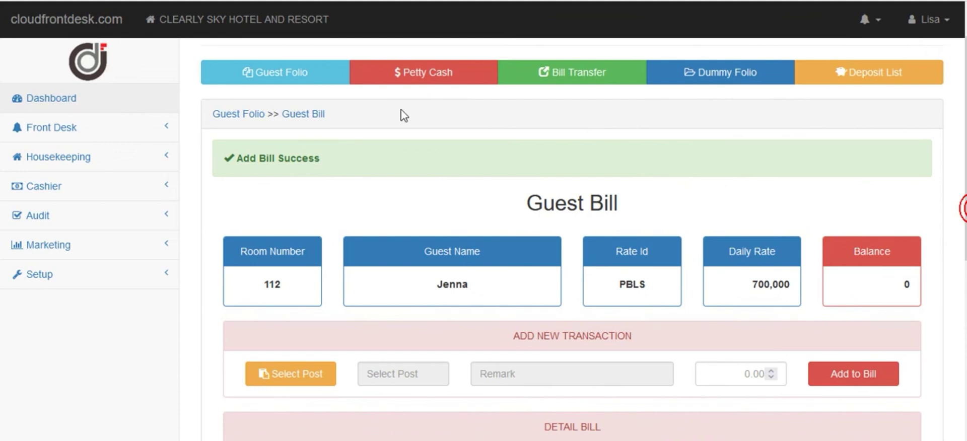
left_click(244, 113)
scroll(912, 308, "down", 3)
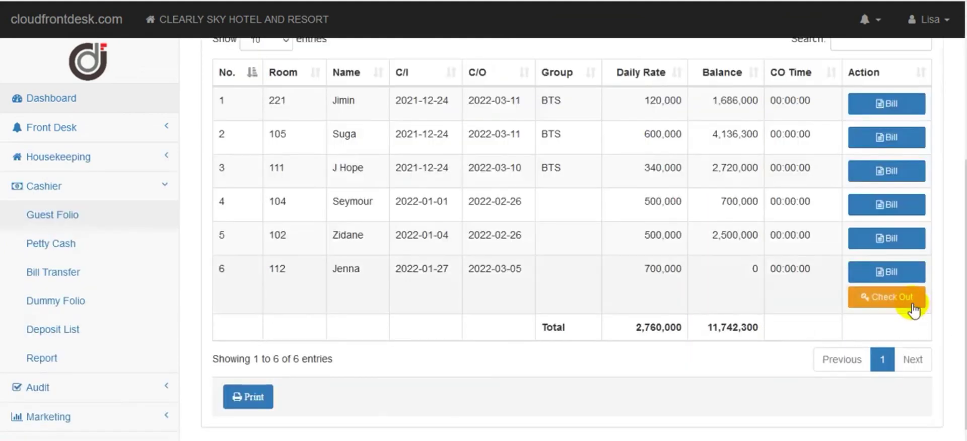
left_click(912, 302)
left_click(495, 362)
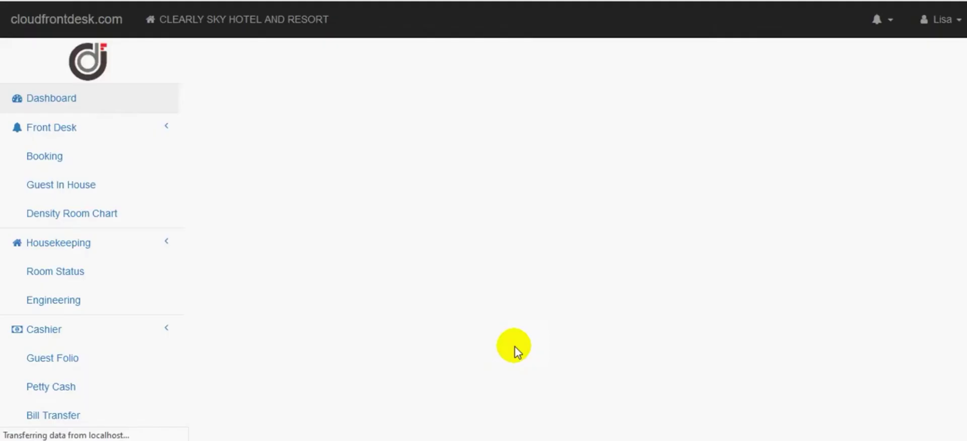
left_click(618, 248)
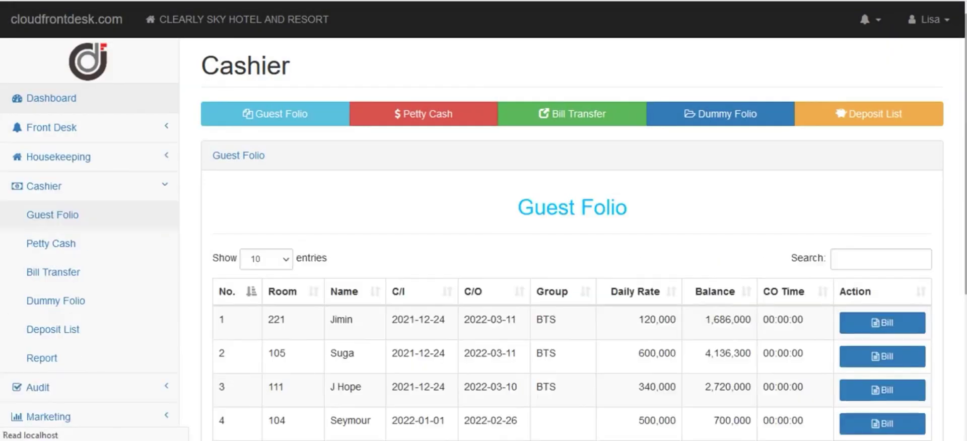
scroll(776, 302, "down", 3)
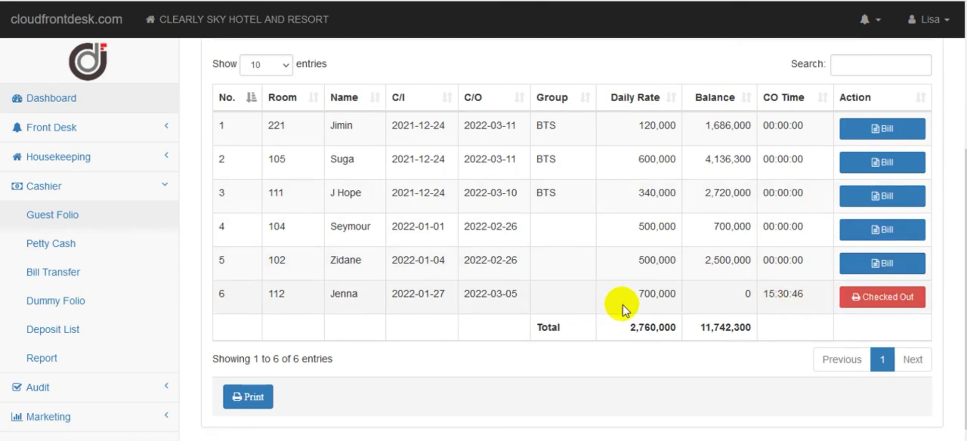
scroll(623, 304, "up", 4)
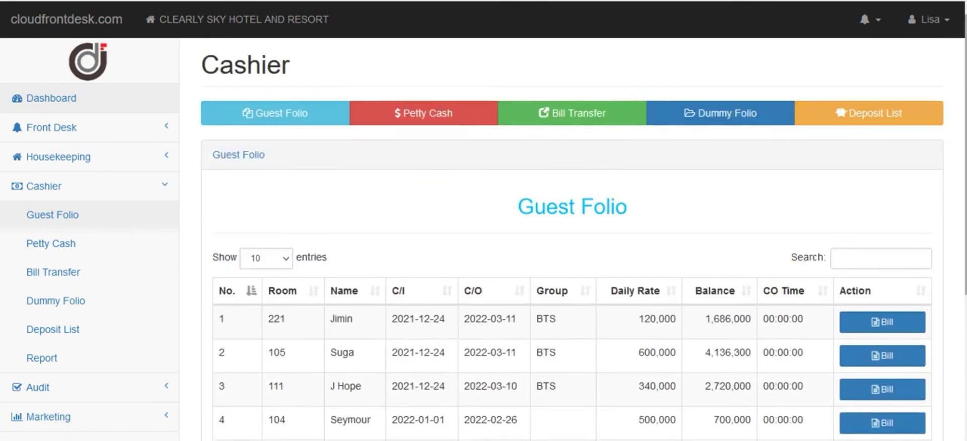
scroll(602, 143, "down", 4)
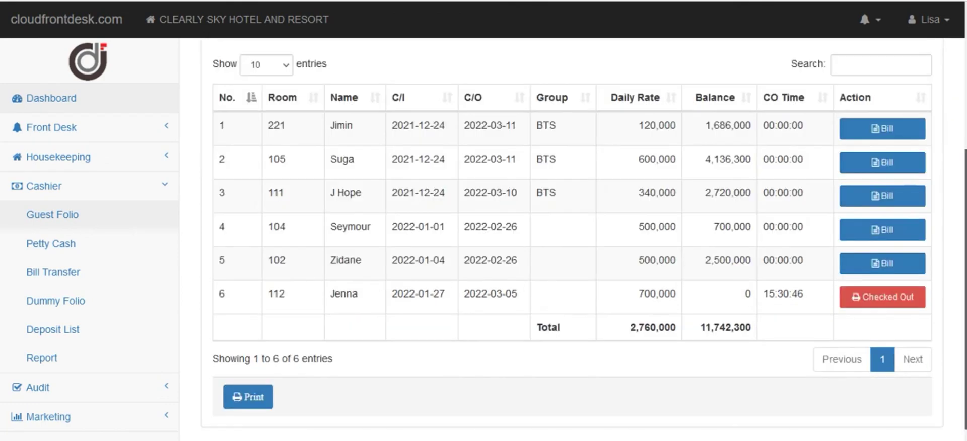
- Go to the Income Audit and view the list of available EOD reports, closing it without selecting a date
left_click(82, 193)
left_click(88, 218)
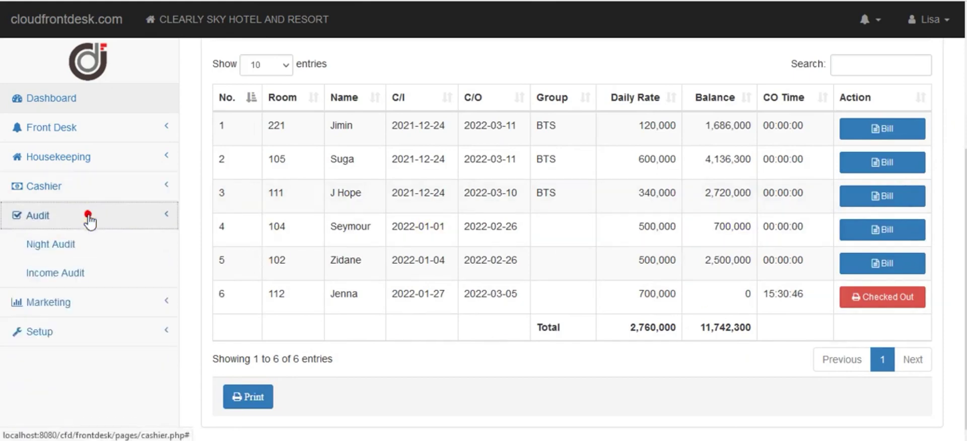
left_click(91, 274)
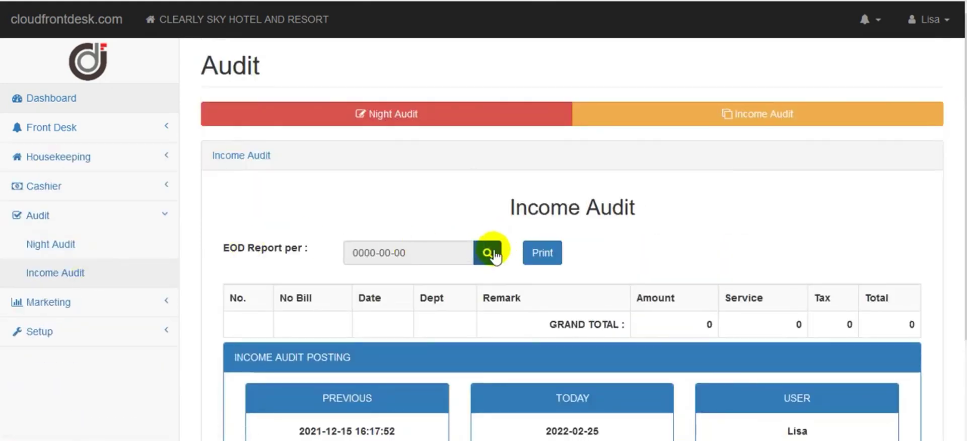
left_click(489, 252)
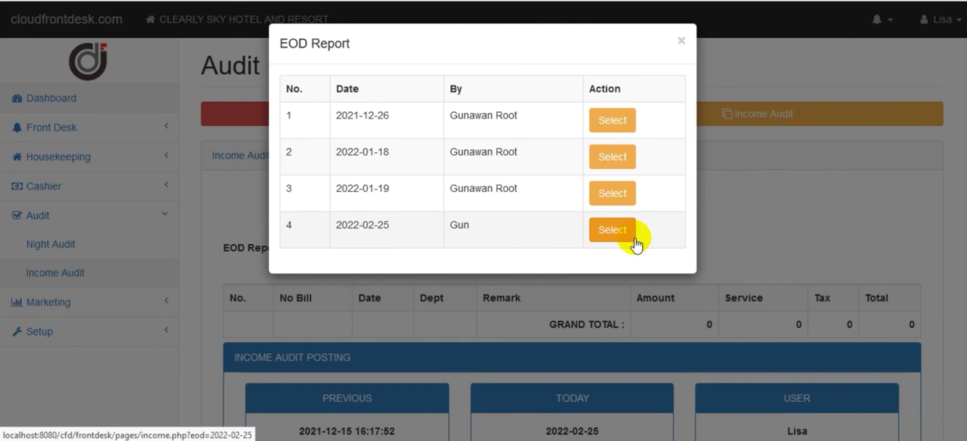
left_click(681, 44)
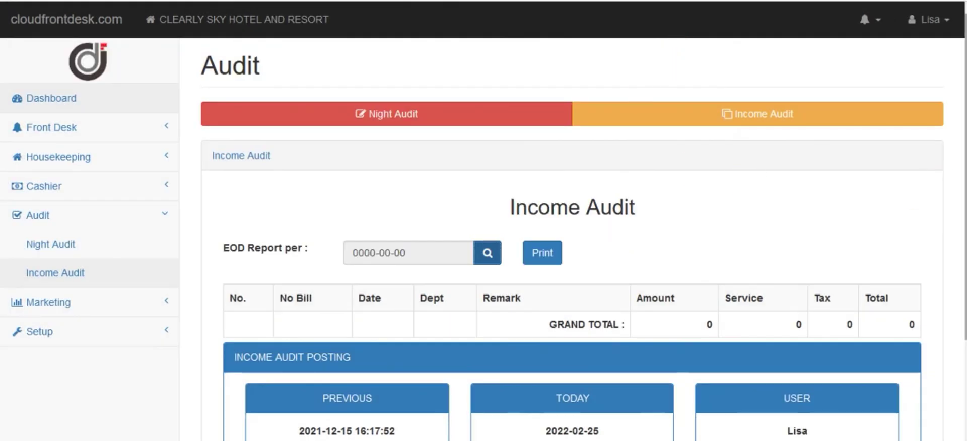